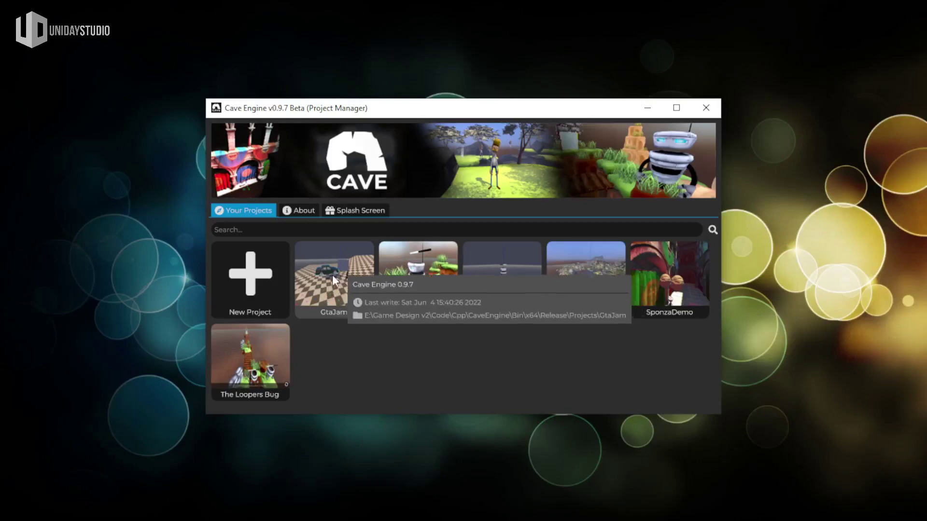
Step: Open the GtaJam project from the Project Manager
double_click(333, 278)
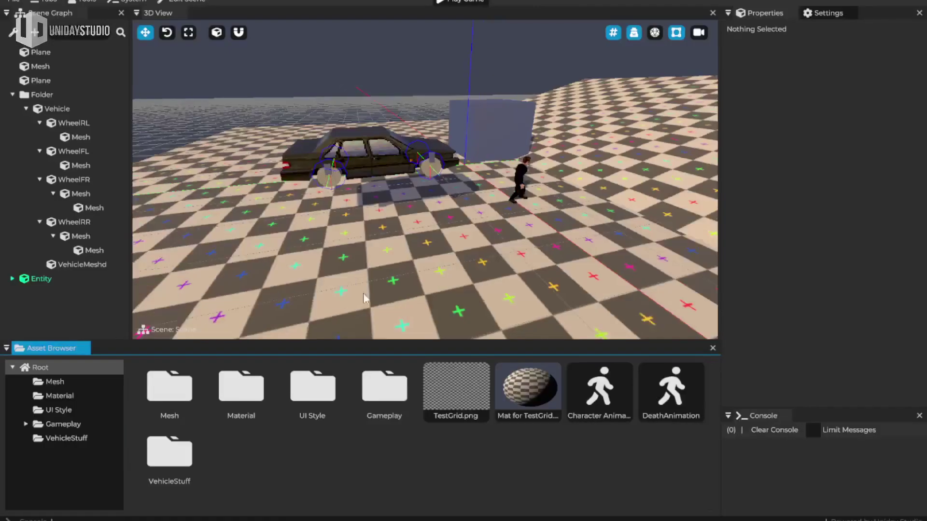
Step: Fly the view past the car, select the player character and open its template for editing
key(w)
right_drag(478, 195, 425, 172)
key(d)
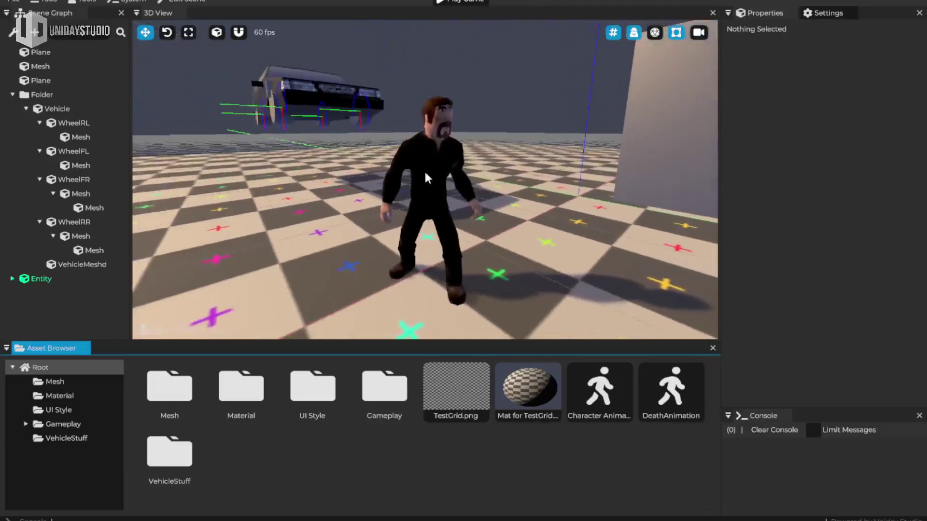
click(436, 175)
click(437, 176)
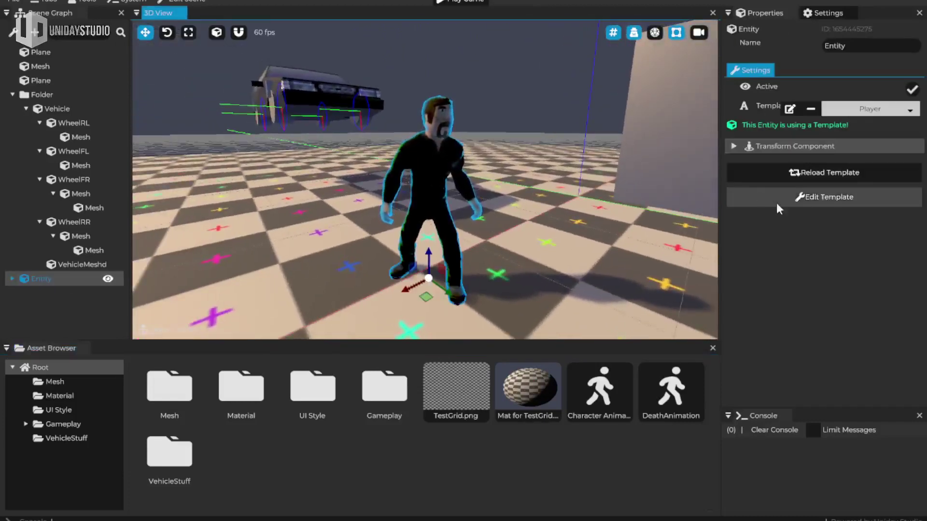
click(823, 197)
Step: Select PlayerMesh and expand its Mesh Component to see PlayerMesh and Character Animator
click(437, 178)
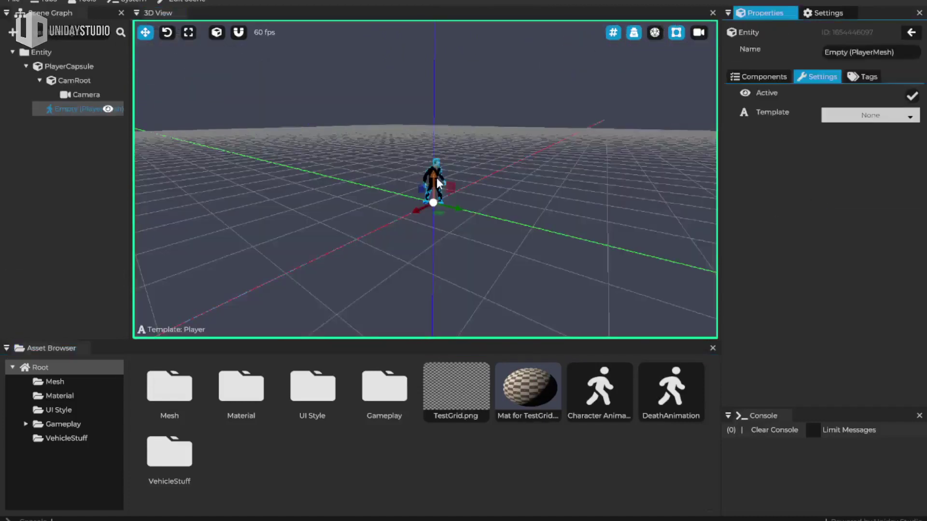
key(w)
mouse_move(437, 179)
right_down()
mouse_move(451, 180)
mouse_move(423, 170)
right_up()
key(w)
key(w)
key(w)
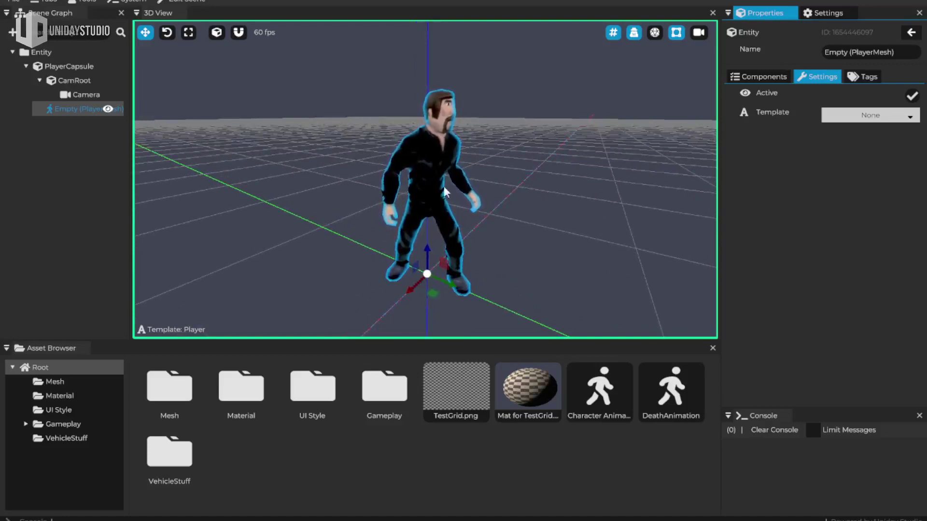
right_drag(445, 186, 431, 177)
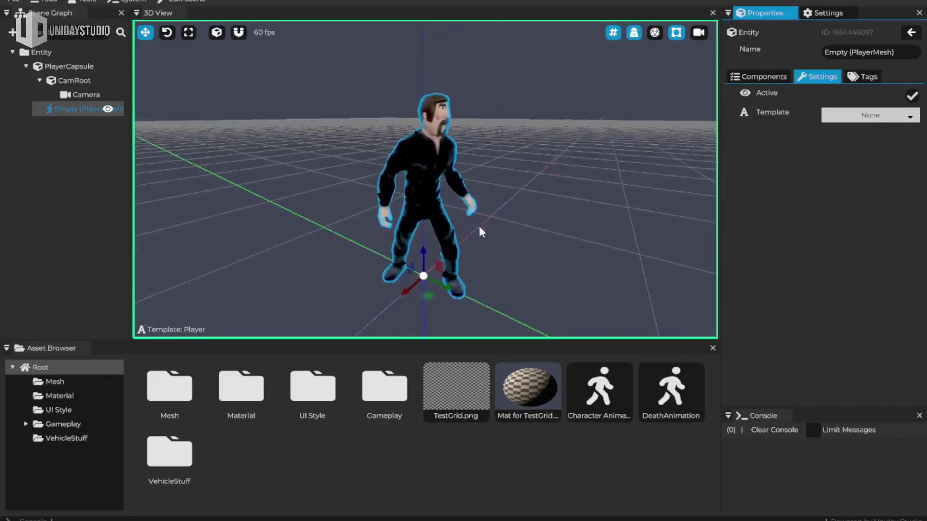
click(764, 76)
click(788, 144)
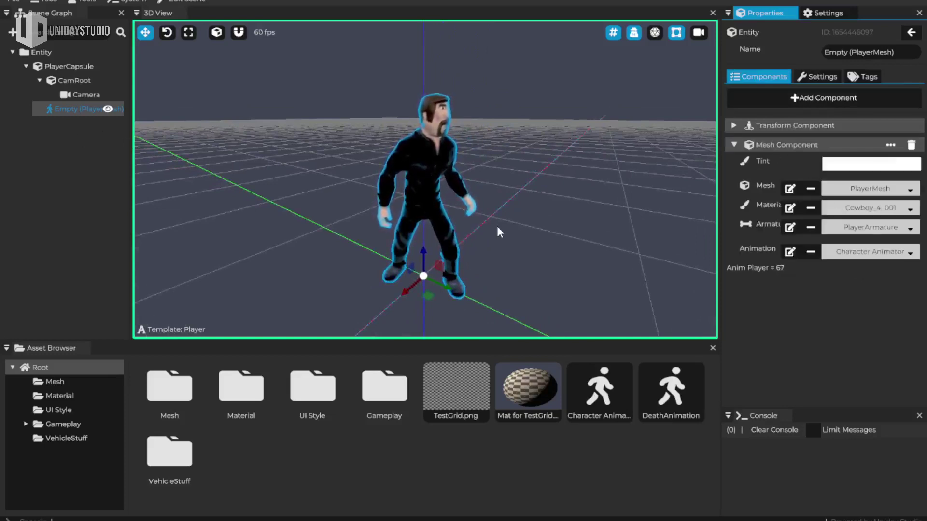
double_click(385, 388)
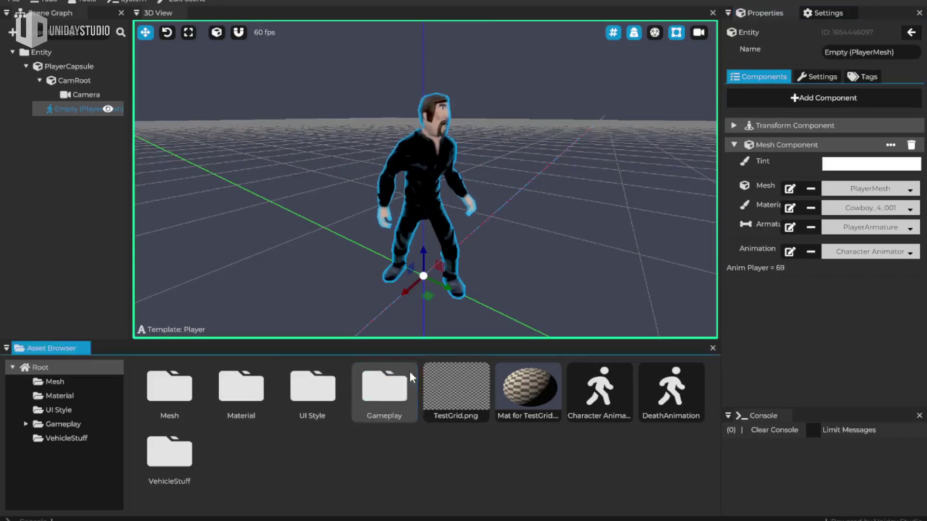
Step: Open the main Scene and pull back to show the character, car and box
double_click(256, 392)
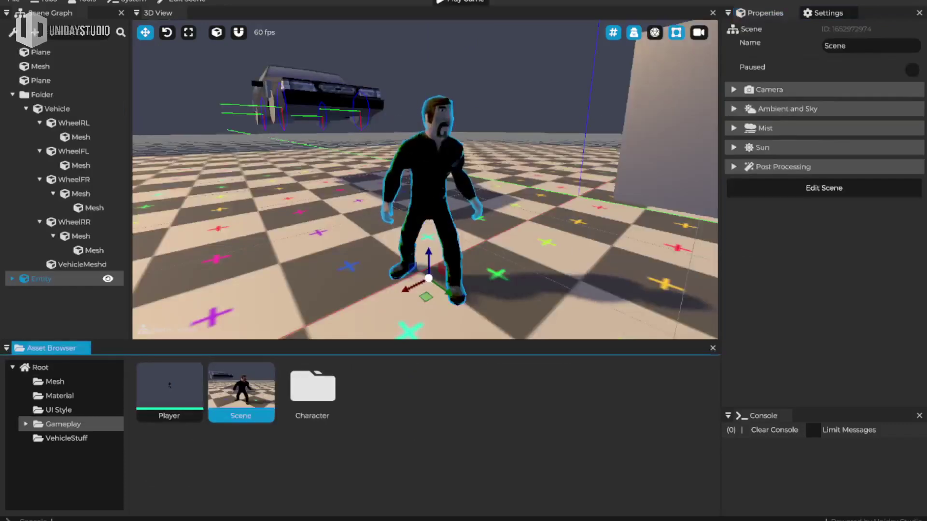
right_drag(411, 203, 545, 208)
right_drag(424, 178, 365, 226)
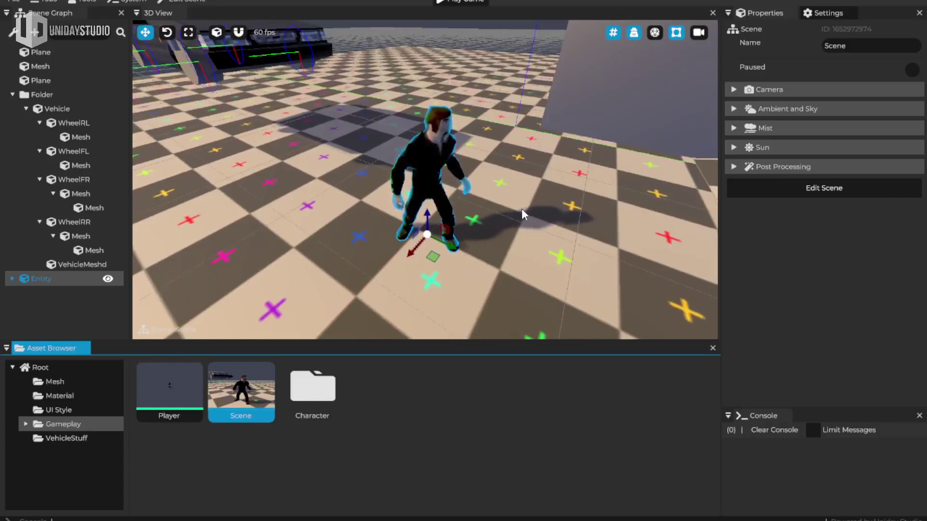
right_drag(523, 213, 488, 181)
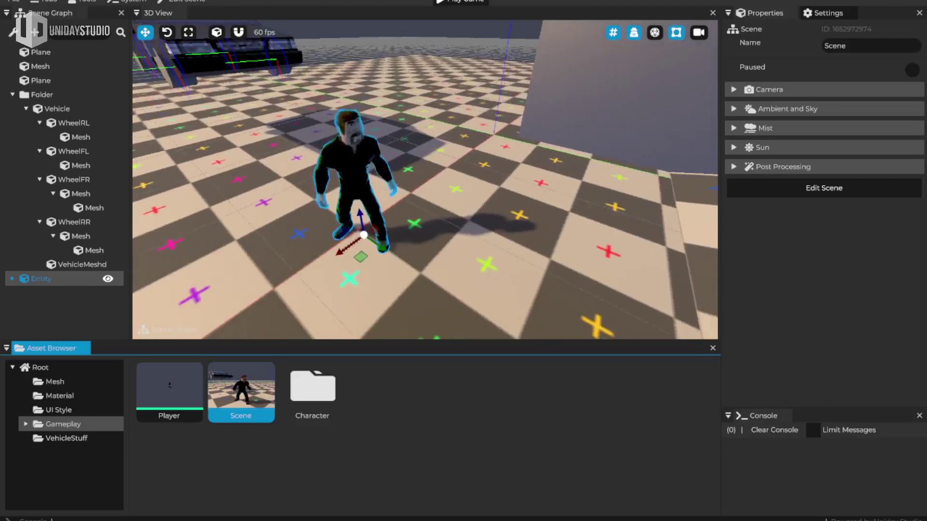
right_drag(444, 236, 360, 243)
Step: View the character from the front and side, then pull back to include car and wall
key(w)
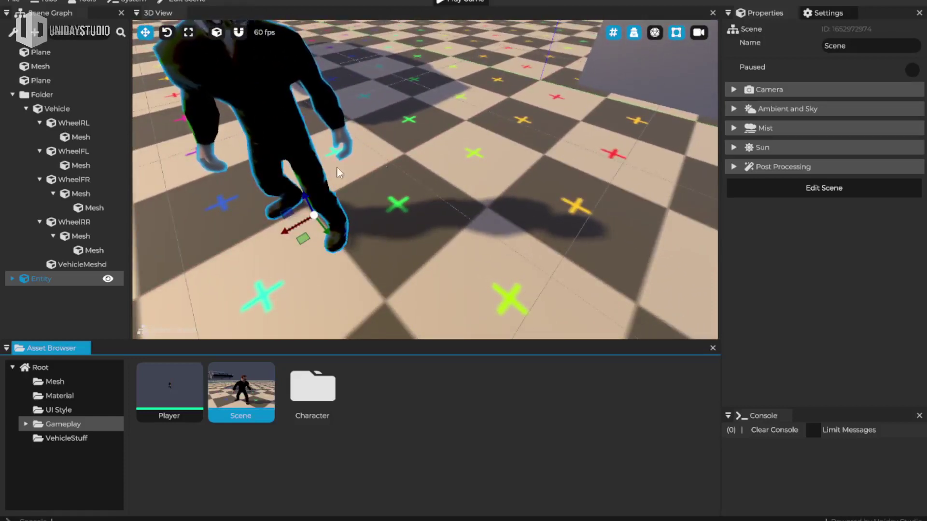
right_drag(337, 166, 570, 178)
key(a)
key(d)
right_drag(410, 180, 361, 207)
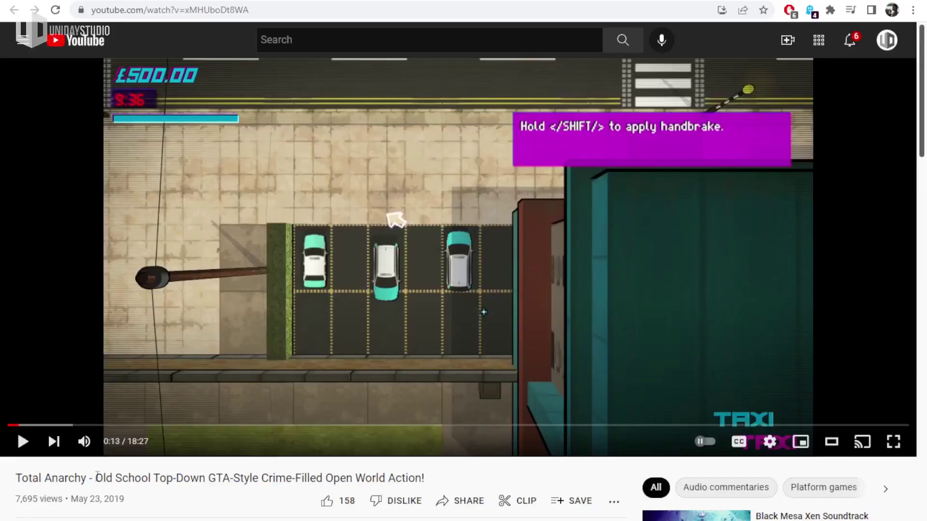
Step: Mute and play the Total Anarchy video, skip ahead to 1:12, then pause
click(84, 441)
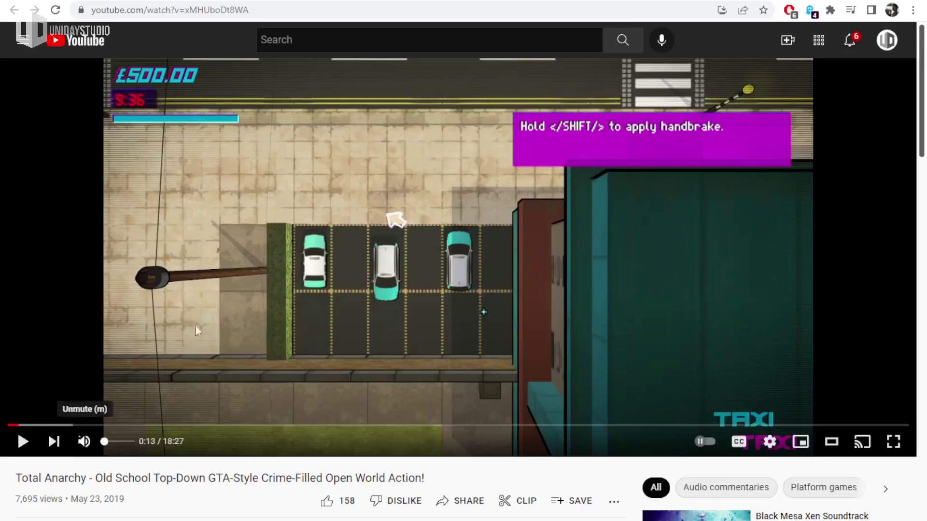
click(22, 441)
click(47, 425)
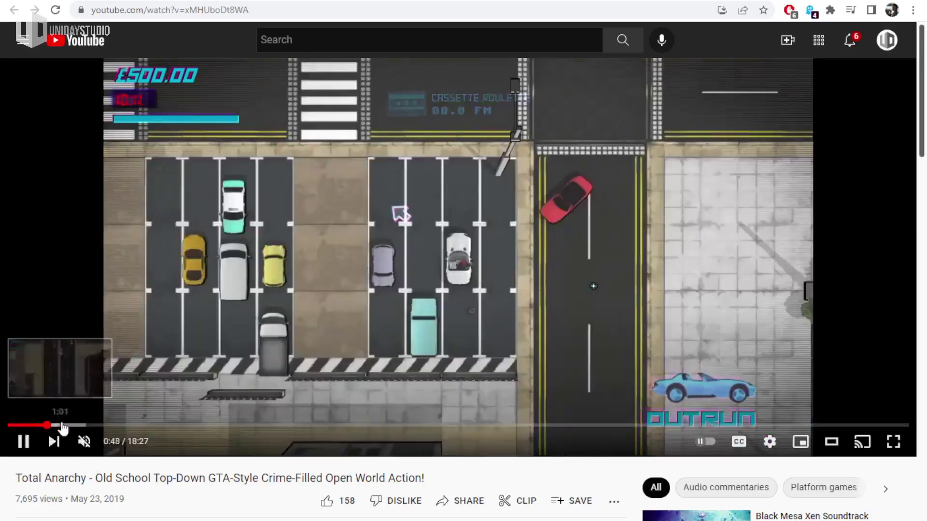
click(66, 426)
key(space)
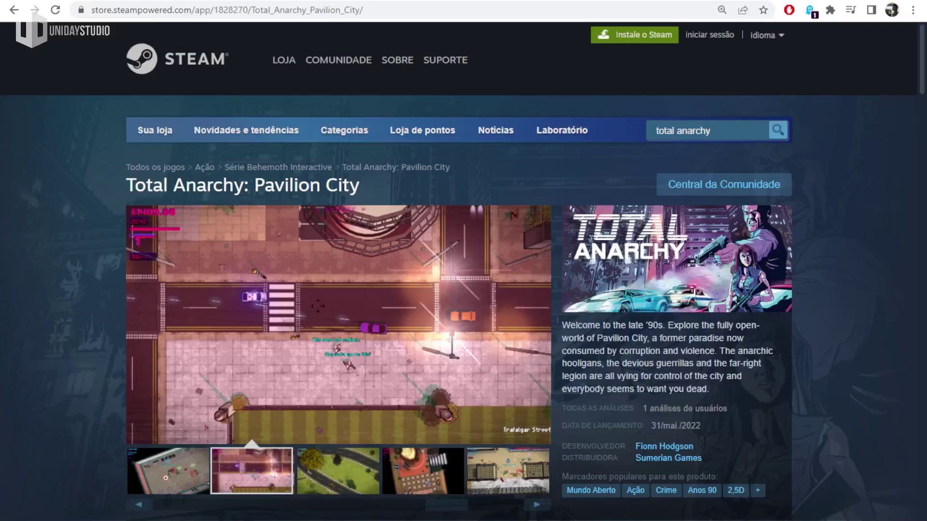
Step: Browse the third, fourth and fifth Steam store screenshots
scroll(728, 282, down, 2)
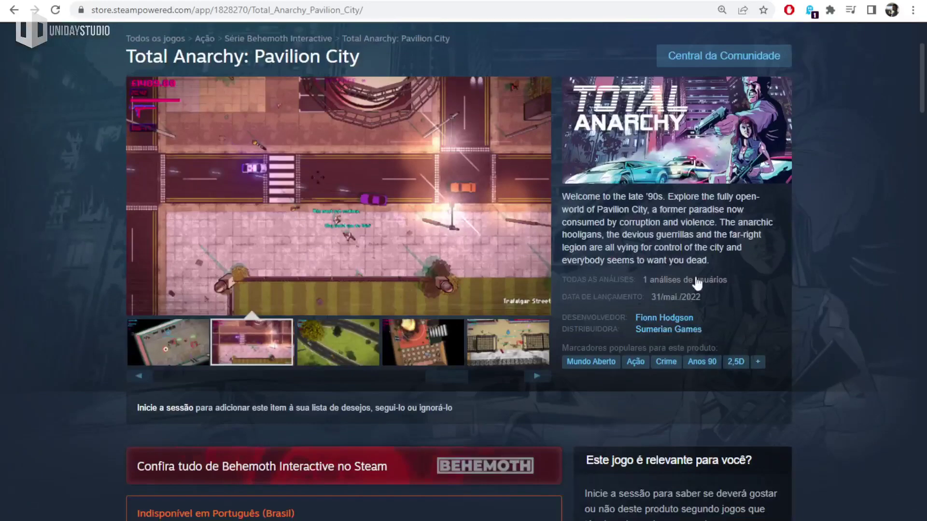
scroll(408, 348, up, 3)
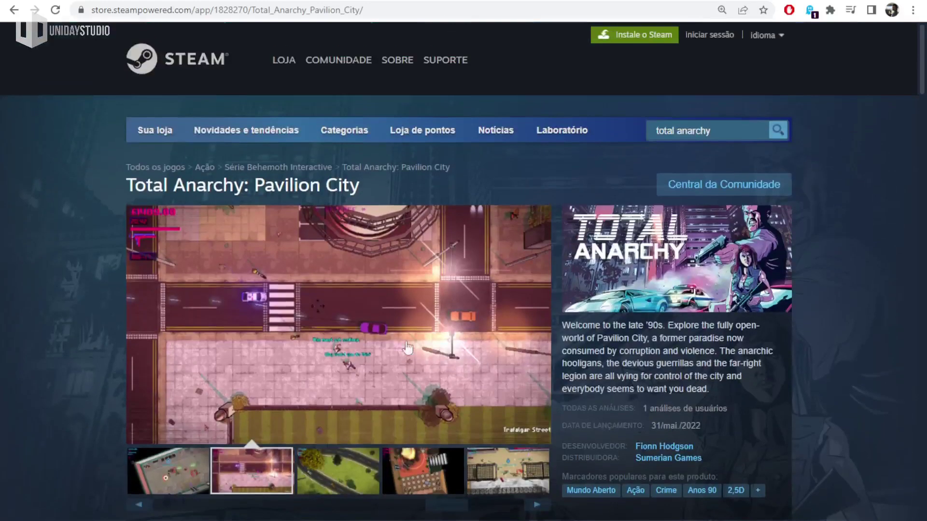
click(361, 488)
click(435, 486)
scroll(441, 425, down, 4)
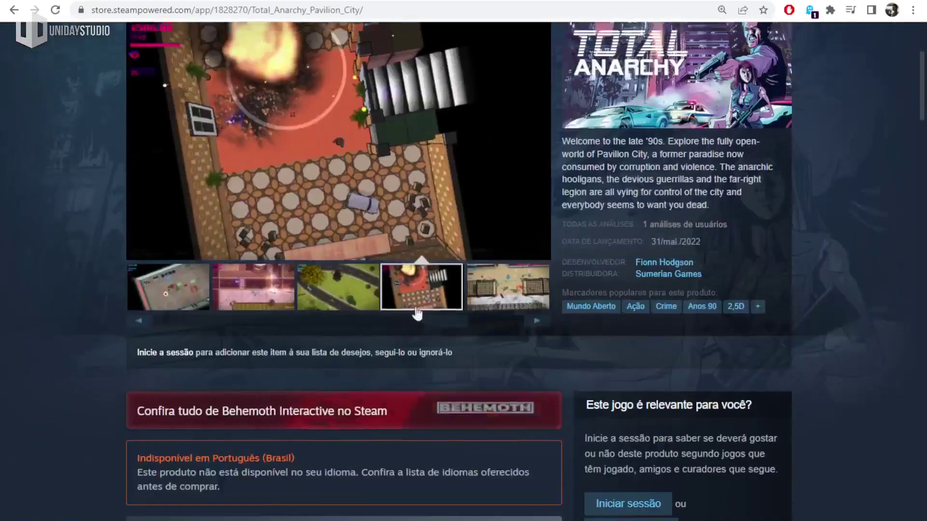
scroll(414, 315, up, 4)
click(501, 464)
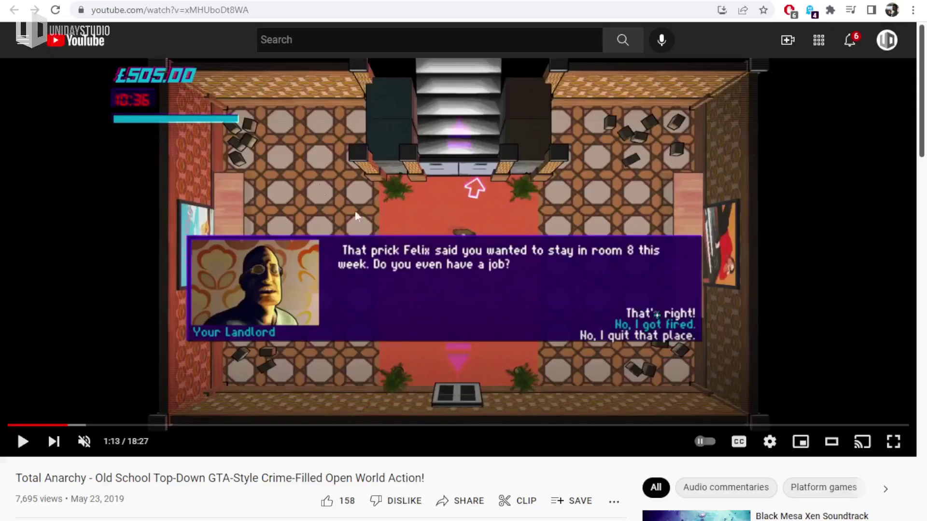
Step: Resume the video, skip through 1:29 and 2:16 to about 3:23, then pause
click(243, 216)
click(79, 425)
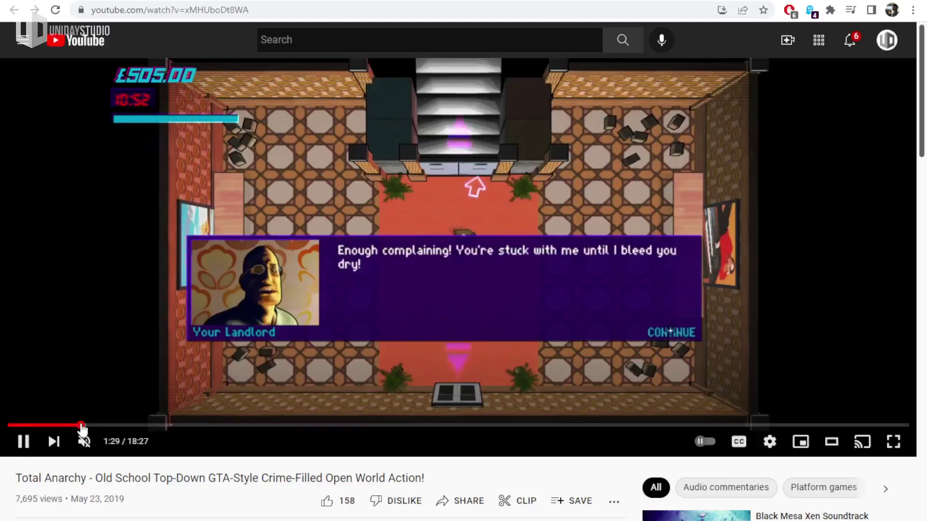
click(121, 426)
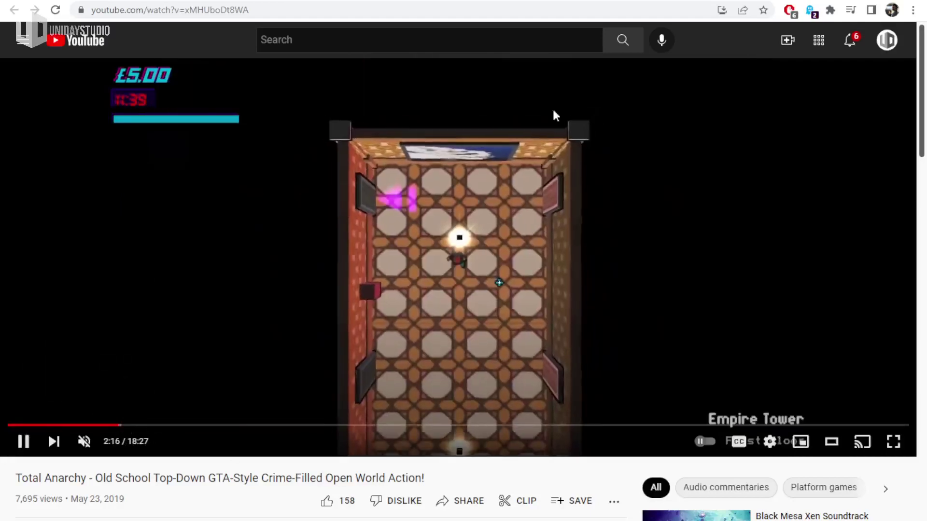
click(174, 425)
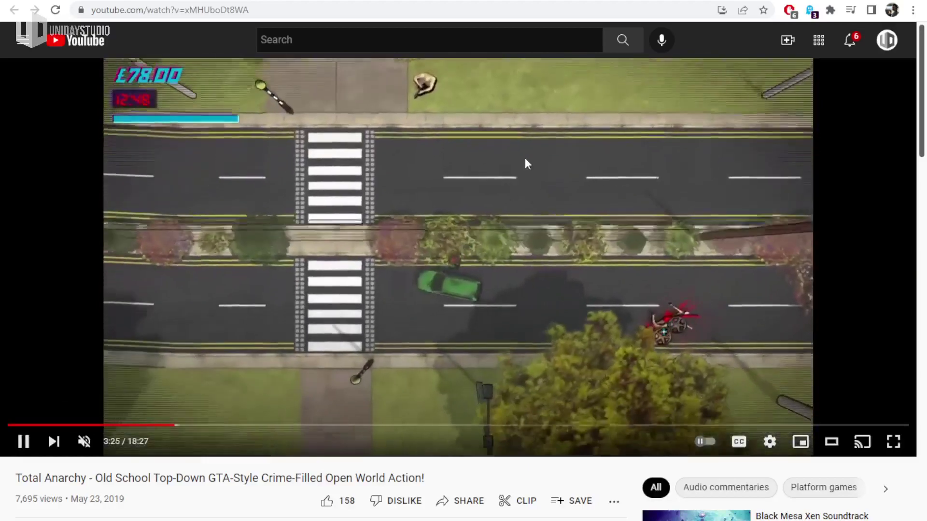
click(398, 315)
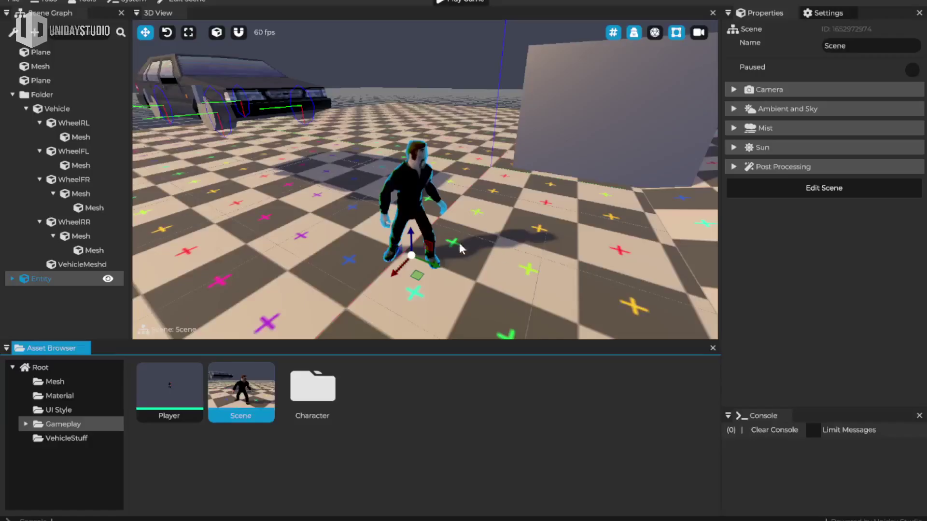
Step: Return the Asset Browser to Root and fly the view up to frame the car's front
mouse_move(454, 224)
right_down()
mouse_move(427, 209)
mouse_move(422, 217)
mouse_move(440, 221)
right_up()
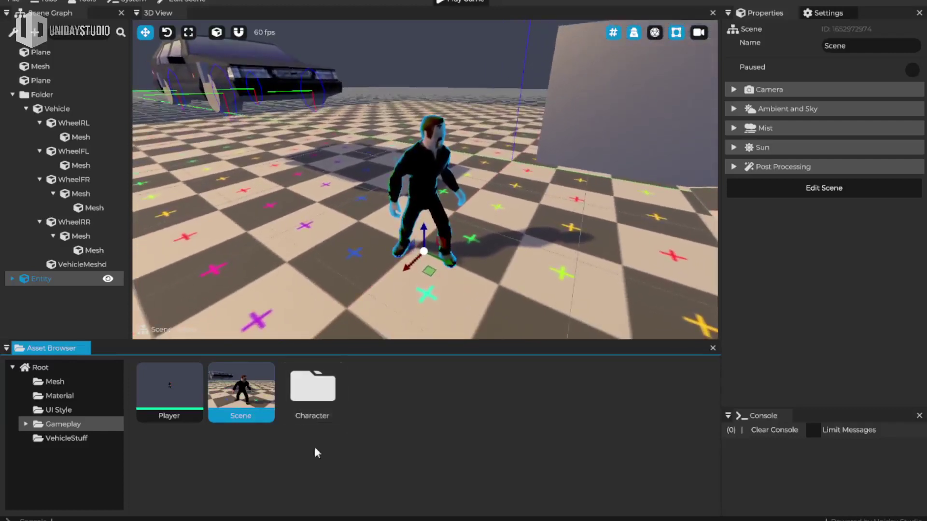
click(44, 367)
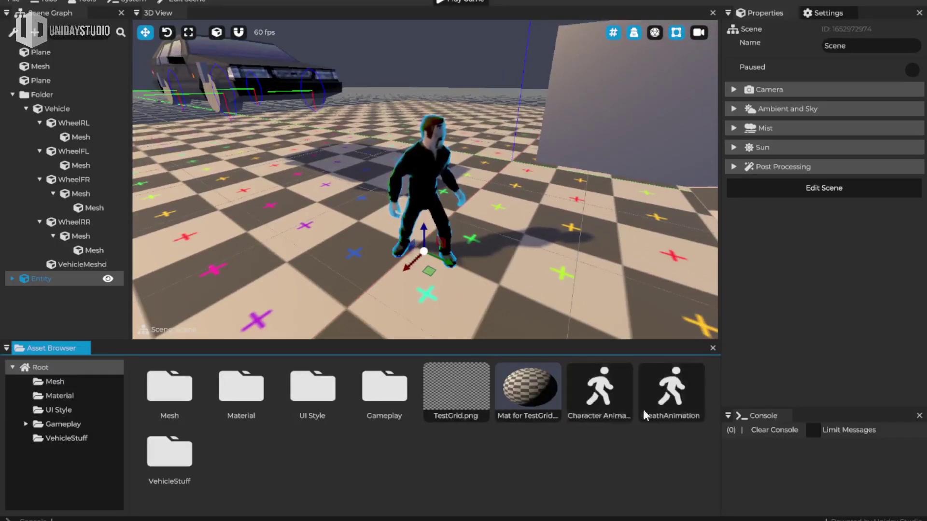
key(w)
right_drag(377, 162, 309, 140)
key(e)
right_drag(453, 169, 426, 178)
key(d)
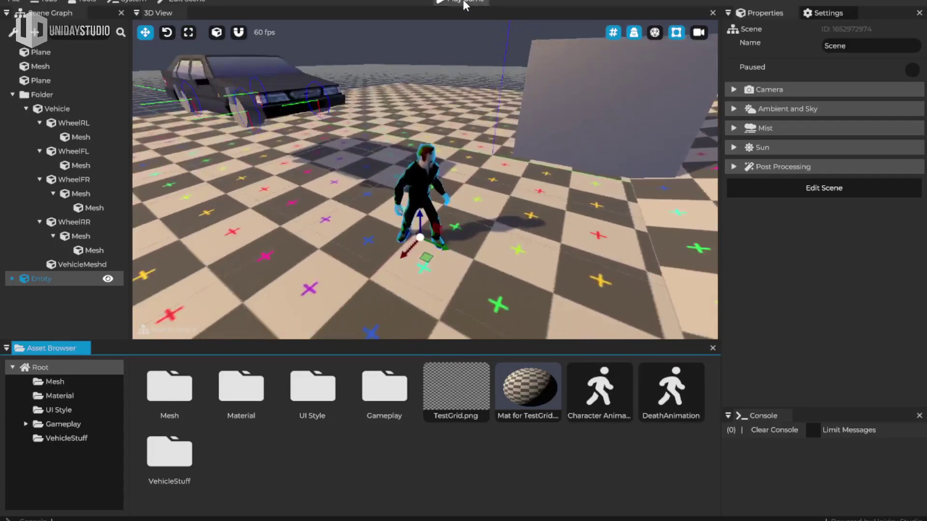
Step: Run and stop a quick game test, then select the Vehicle and enlarge it
key(F5)
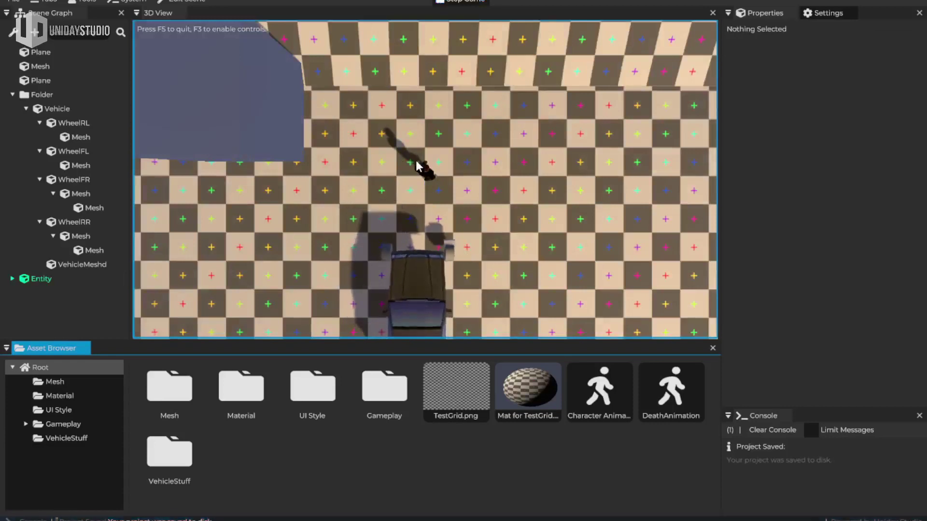
click(475, 4)
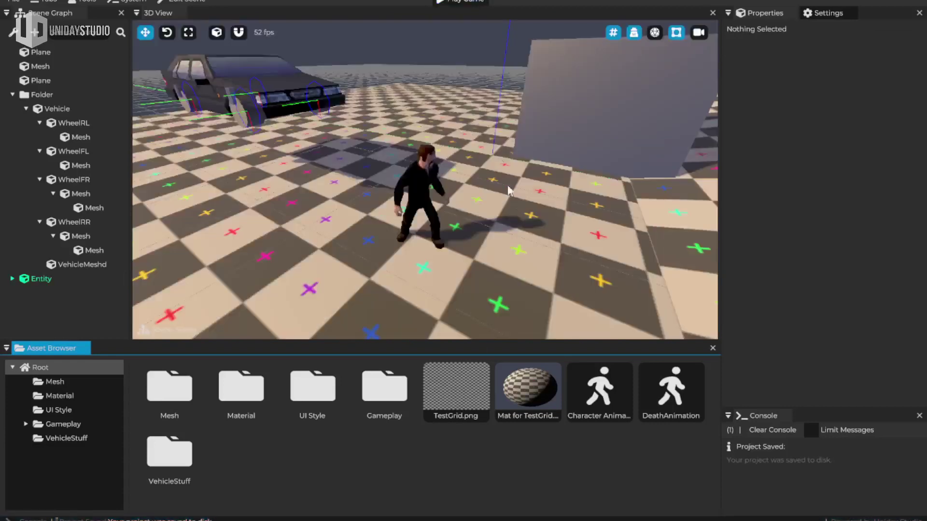
click(62, 109)
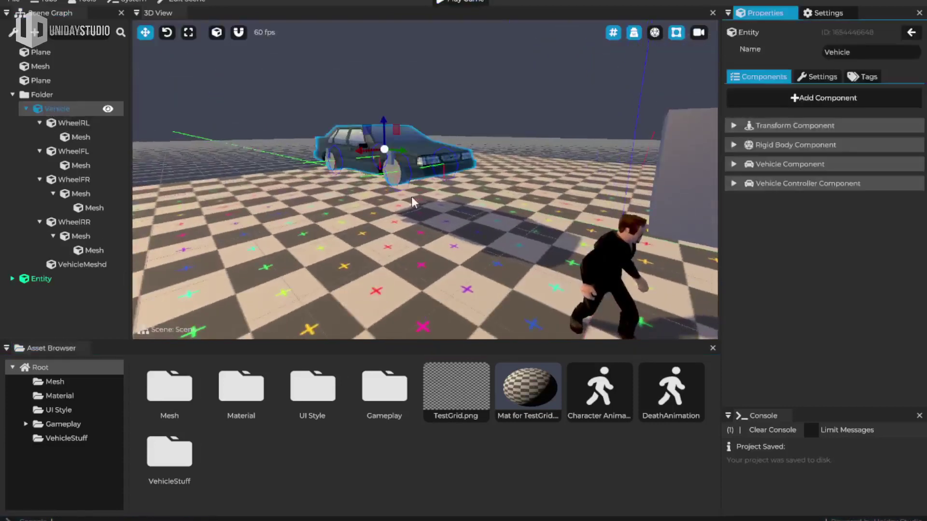
key(s)
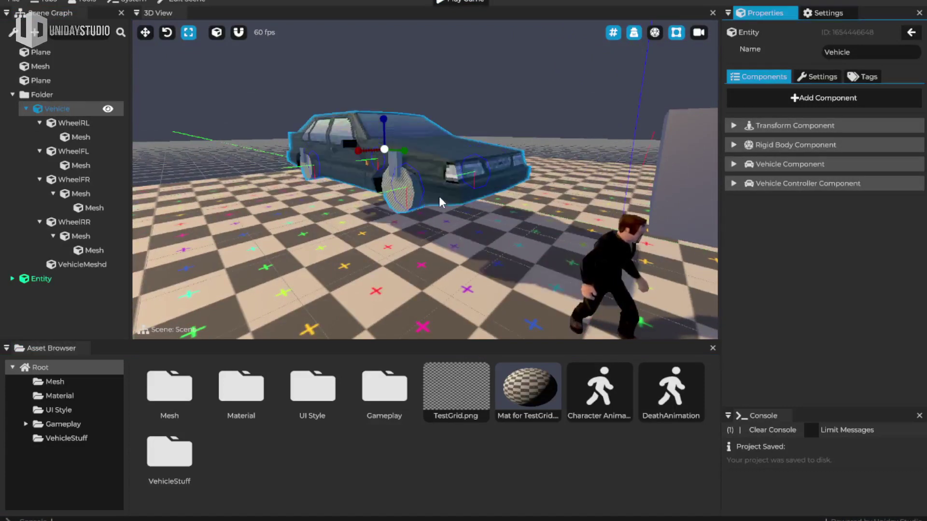
Step: Play the game, walking the character right, down, left and right past the car, then stop
click(458, 3)
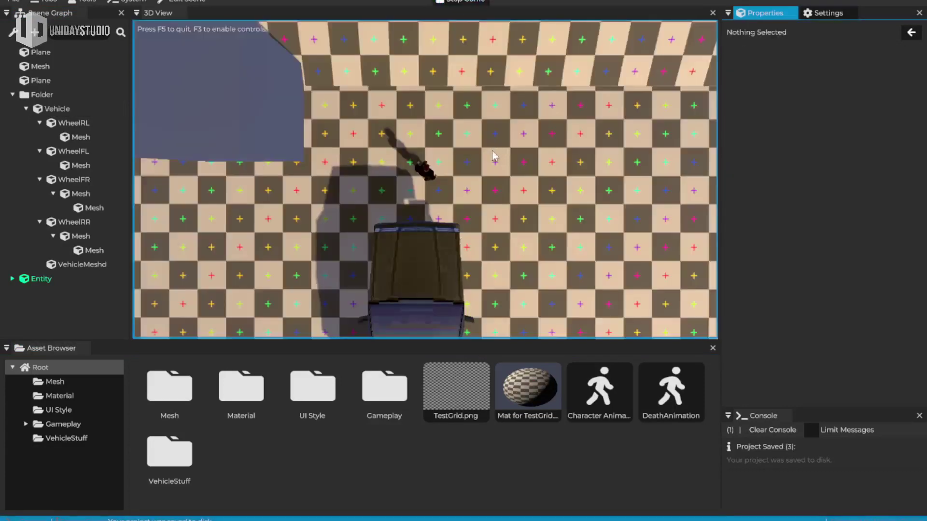
key(d)
key(s)
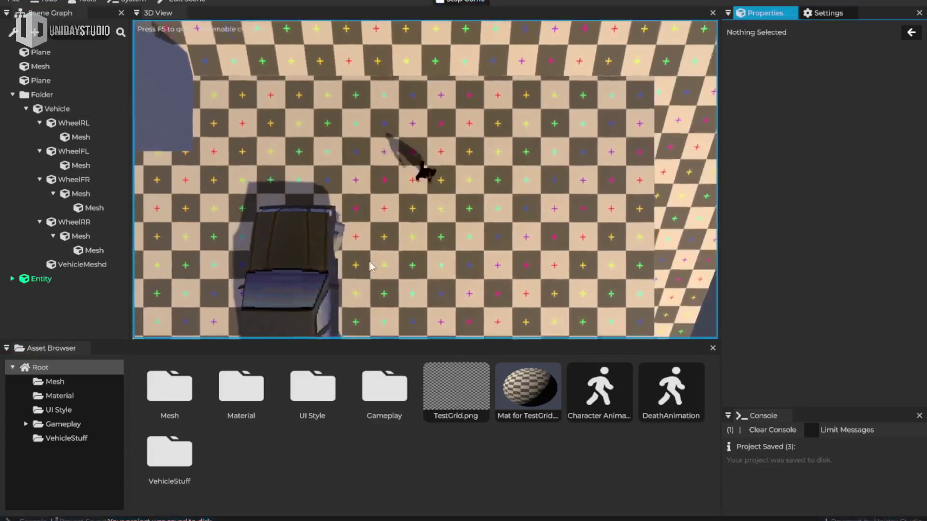
key(a)
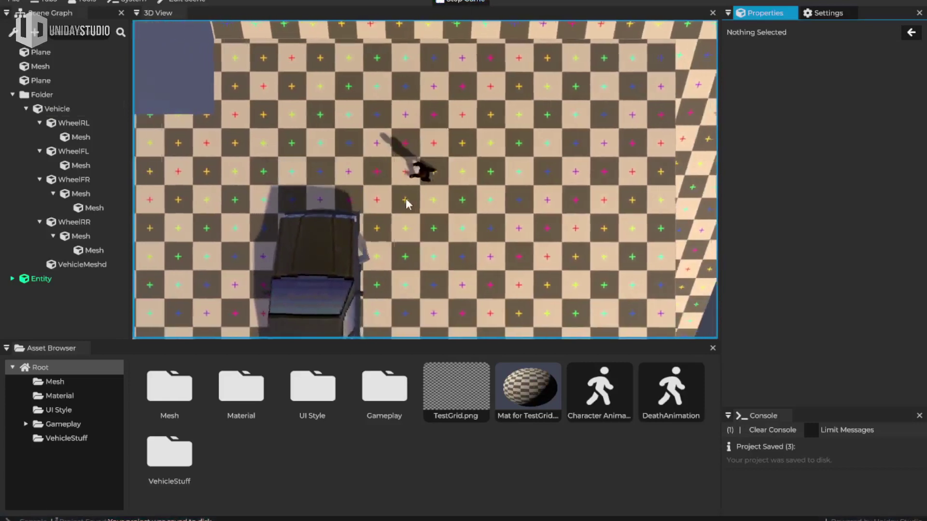
key(w)
key(d)
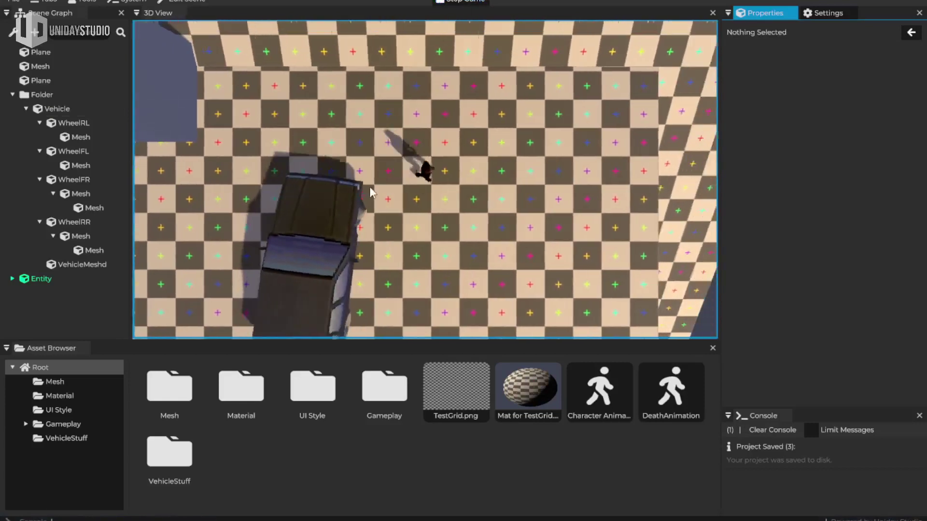
click(464, 2)
Step: Select the Folder holding the vehicle and hide it with its eye icon
click(28, 110)
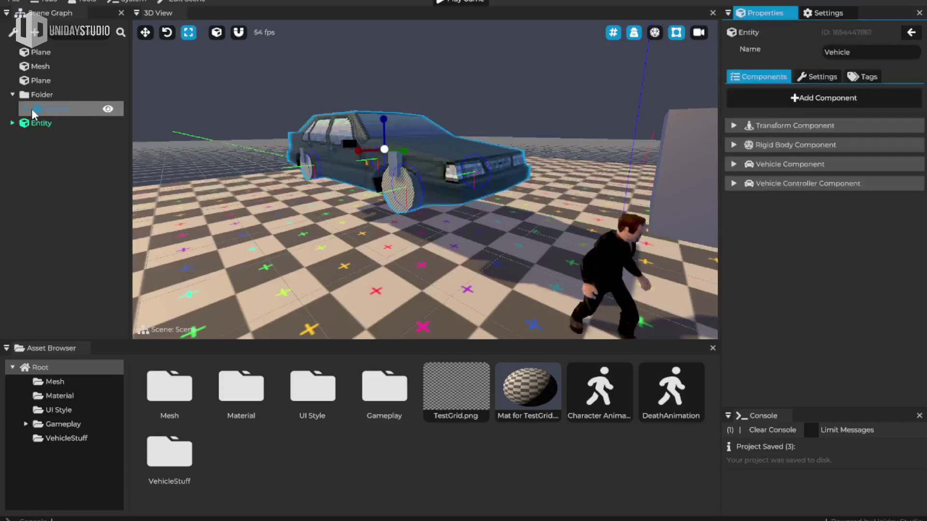
click(48, 96)
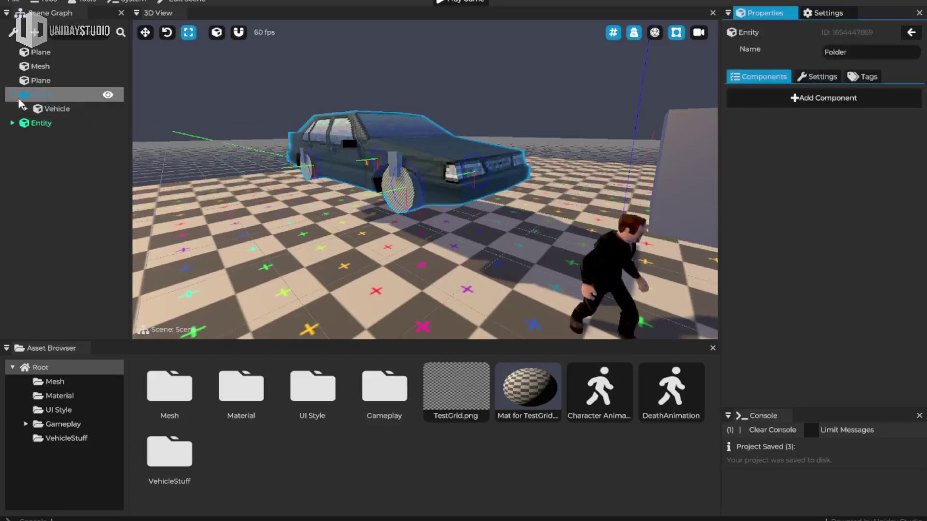
click(108, 96)
Step: Play without the car, walking the character in all directions on the checkered floor, then stop
click(461, 1)
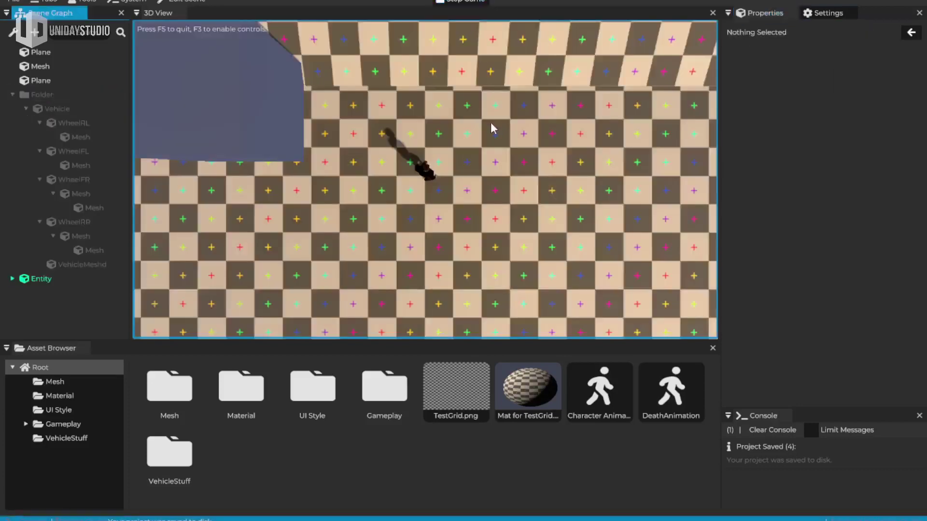
key(s)
key(a)
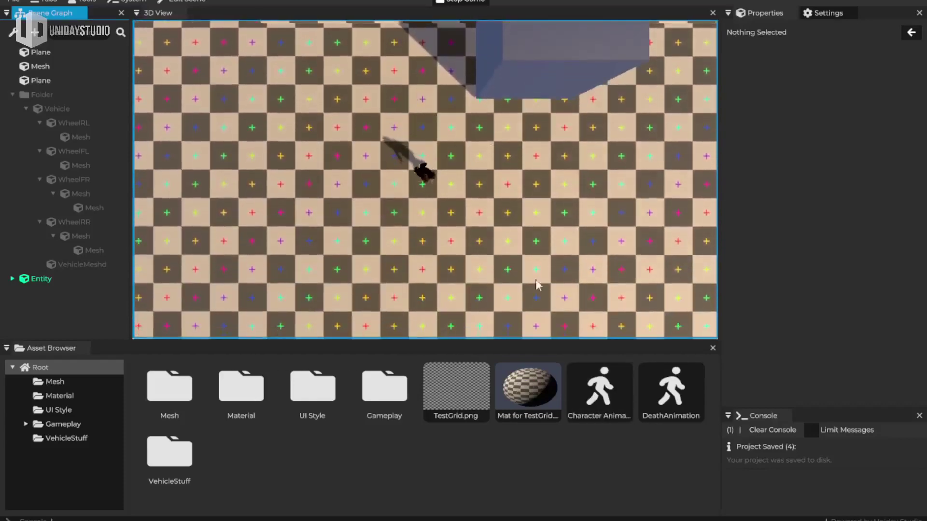
key(d)
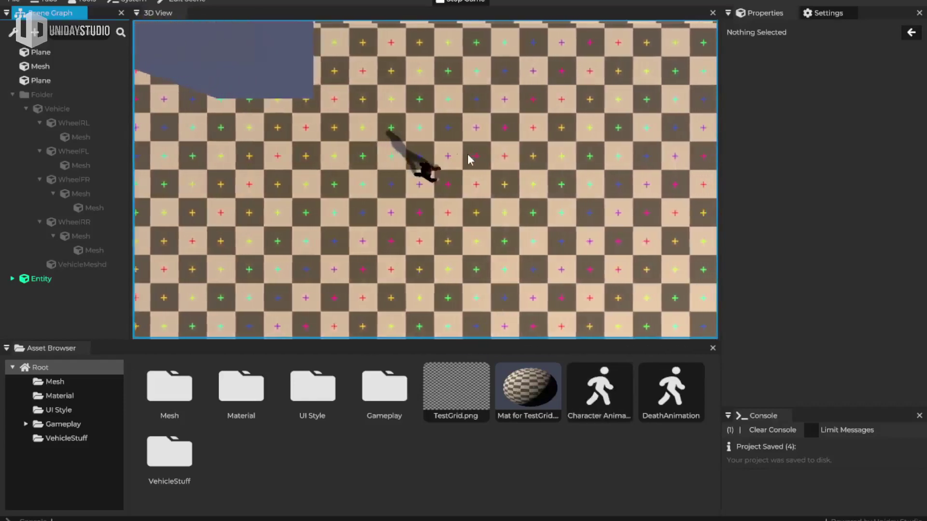
key(w)
key(a)
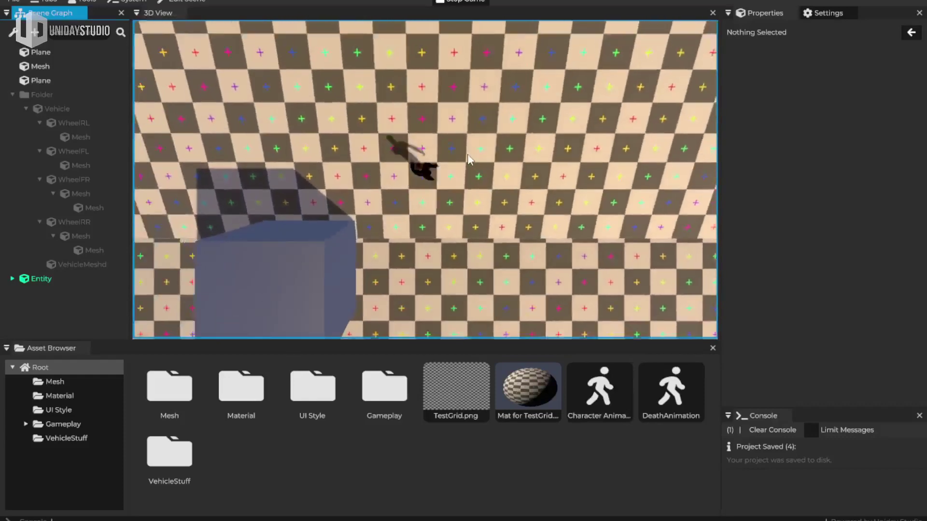
key(s)
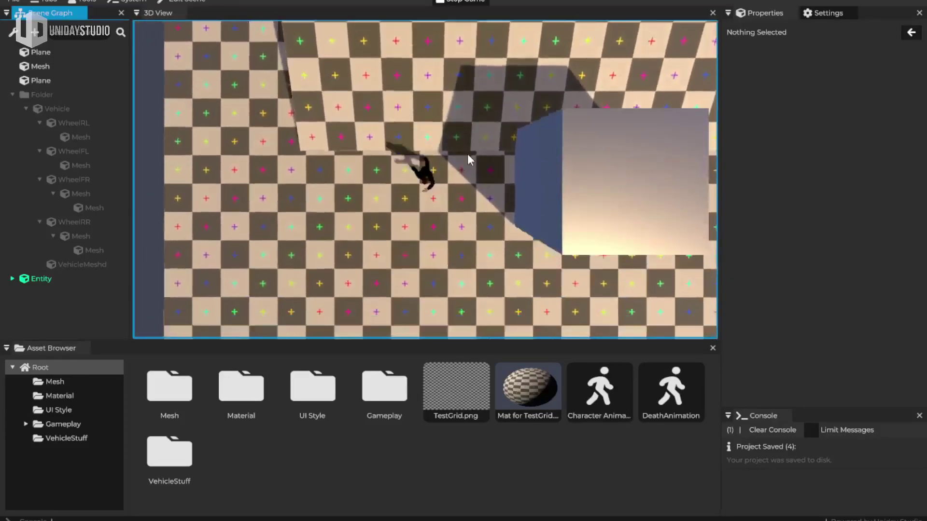
key(d)
key(w)
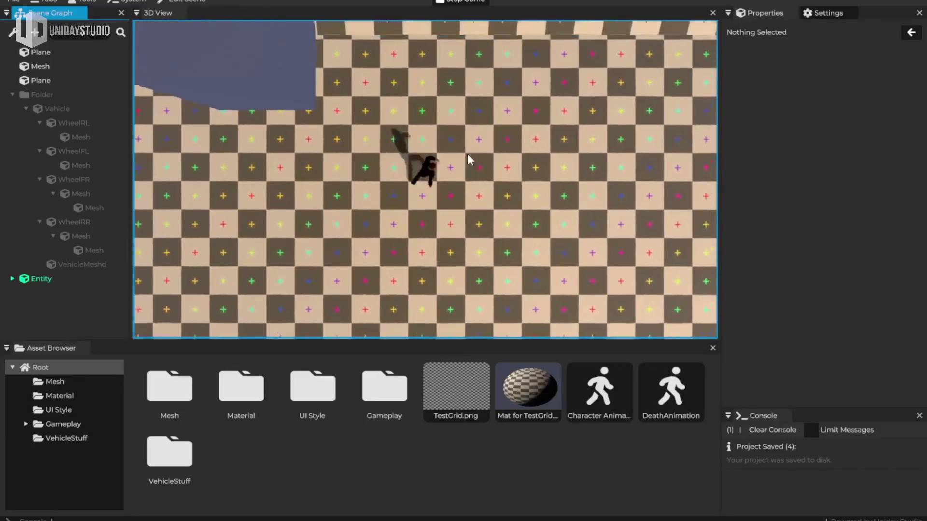
key(w)
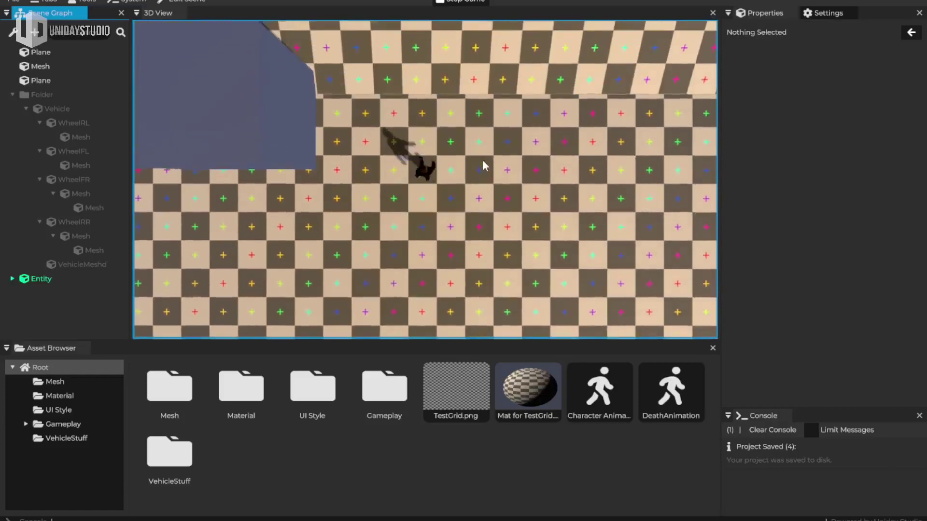
key(a)
key(d)
key(s)
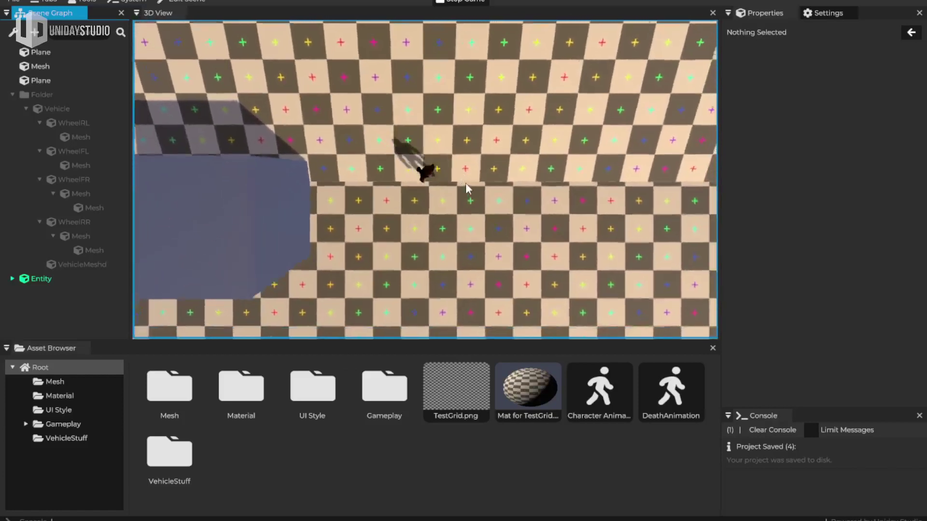
click(461, 3)
Step: Select the player character and expand its entity to reveal PlayerCapsule, CamRoot, Camera and PlayerMesh
right_drag(489, 145, 463, 161)
key(w)
click(432, 175)
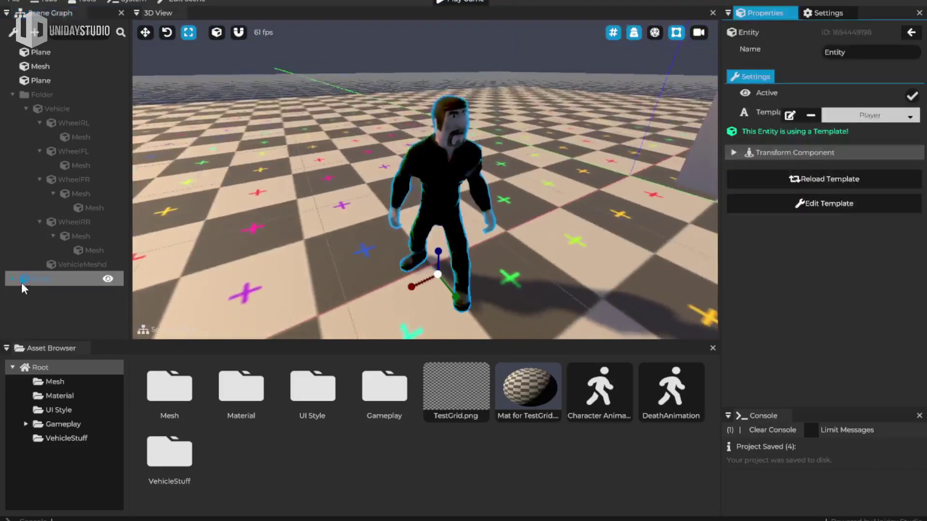
click(9, 278)
scroll(71, 285, down, 1)
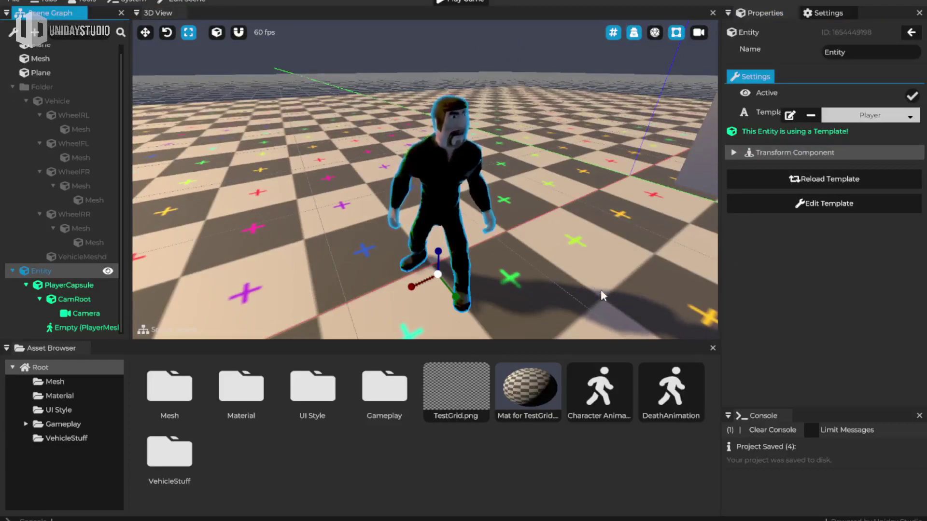
mouse_move(529, 182)
right_down()
mouse_move(603, 182)
mouse_move(539, 180)
right_up()
key(s)
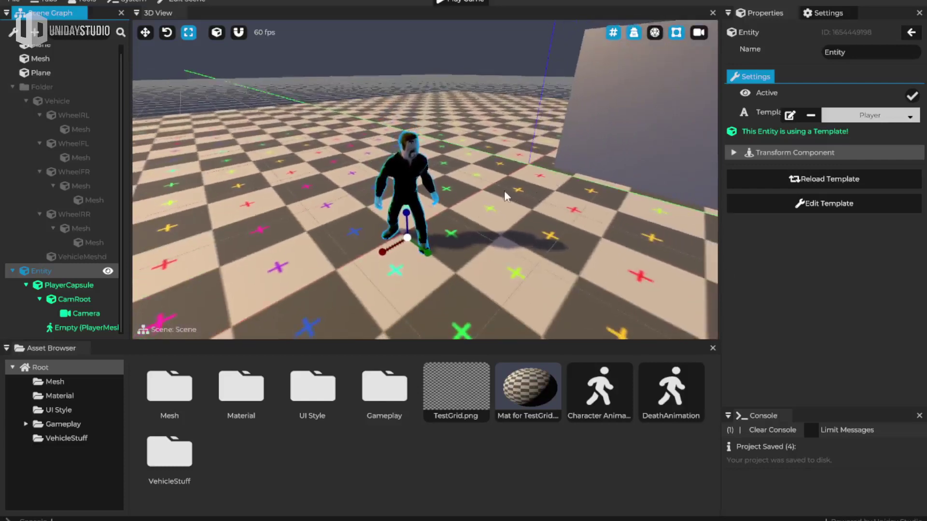
scroll(90, 199, up, 1)
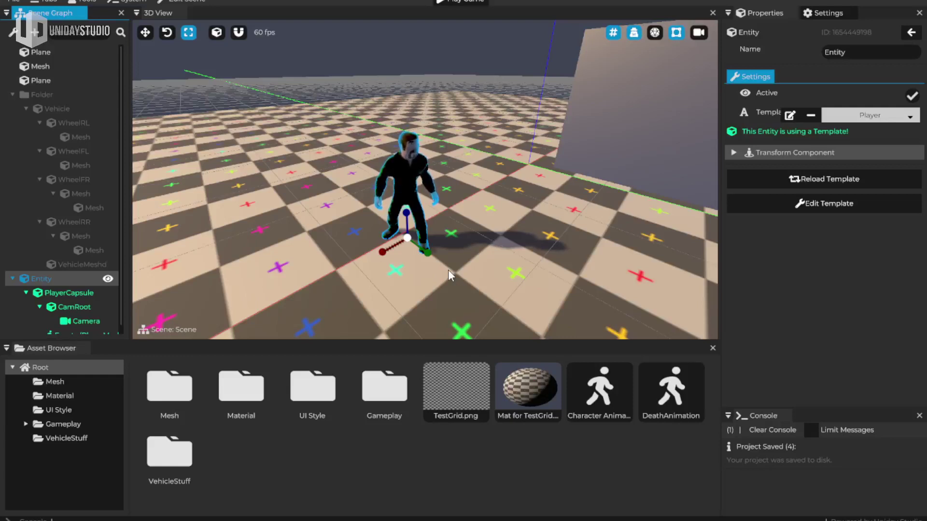
right_drag(485, 242, 501, 253)
scroll(48, 270, down, 1)
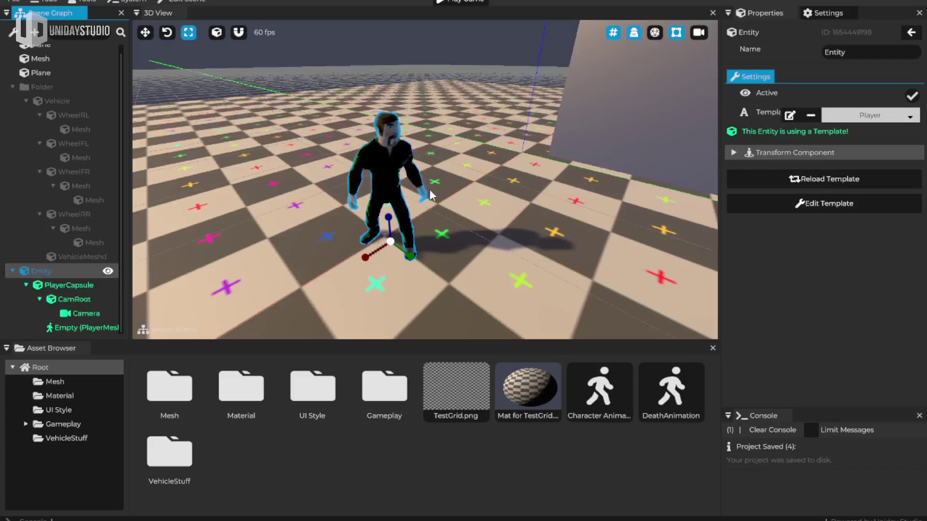
Step: Delete the original character and drag three Player template instances from Gameplay onto the floor
key(Delete)
double_click(379, 392)
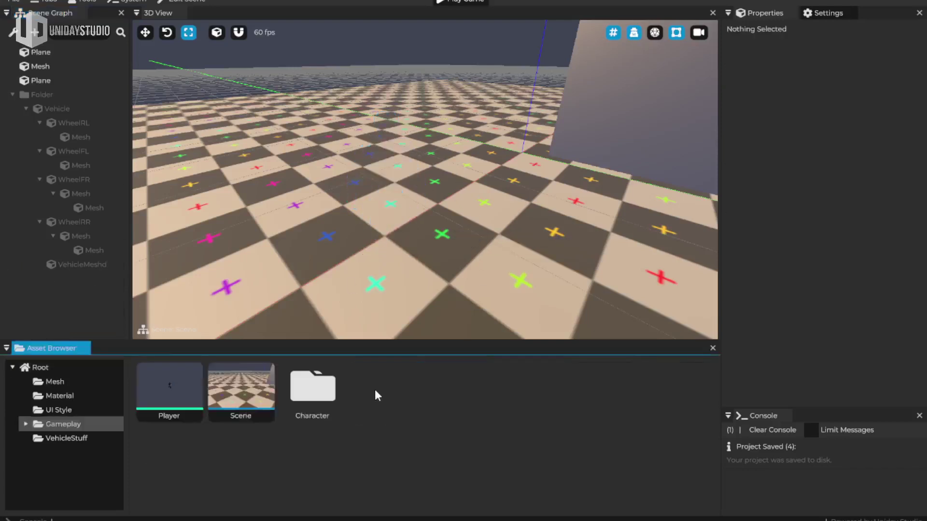
click(156, 382)
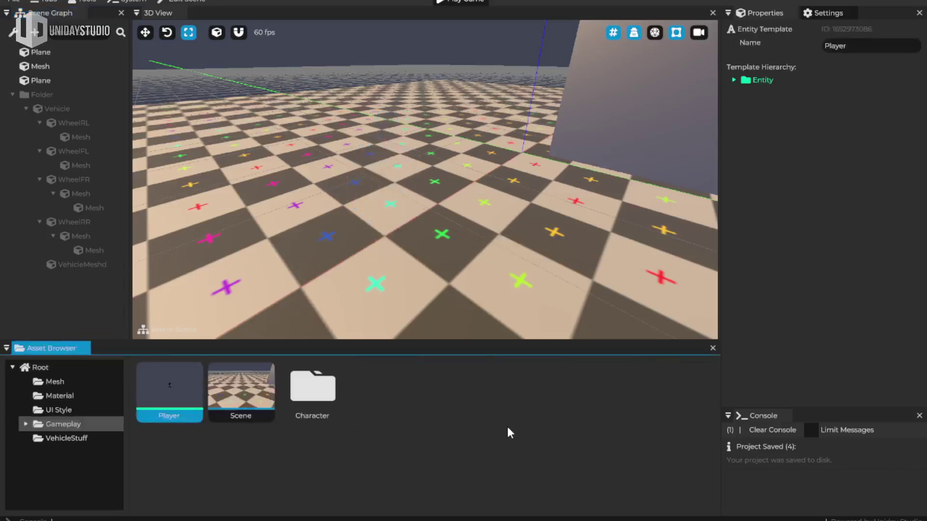
right_click(476, 390)
mouse_move(534, 418)
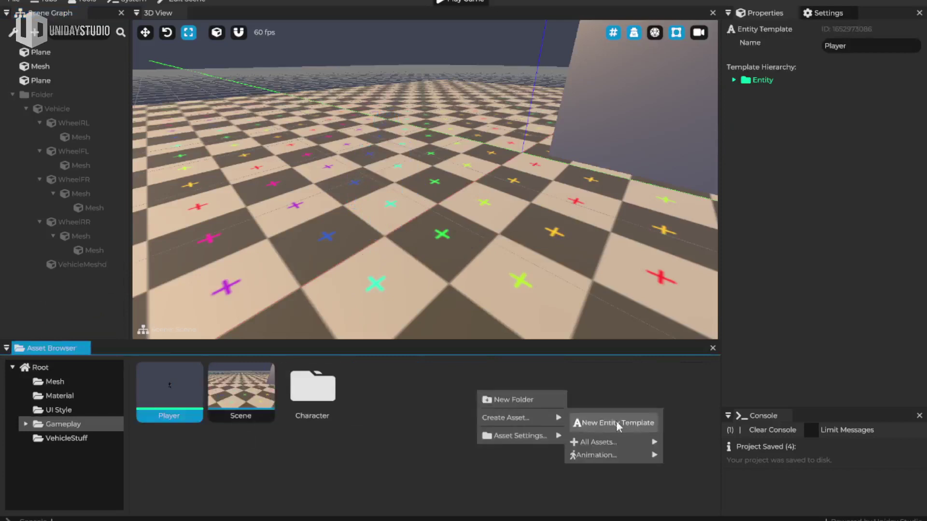
drag(169, 392, 442, 225)
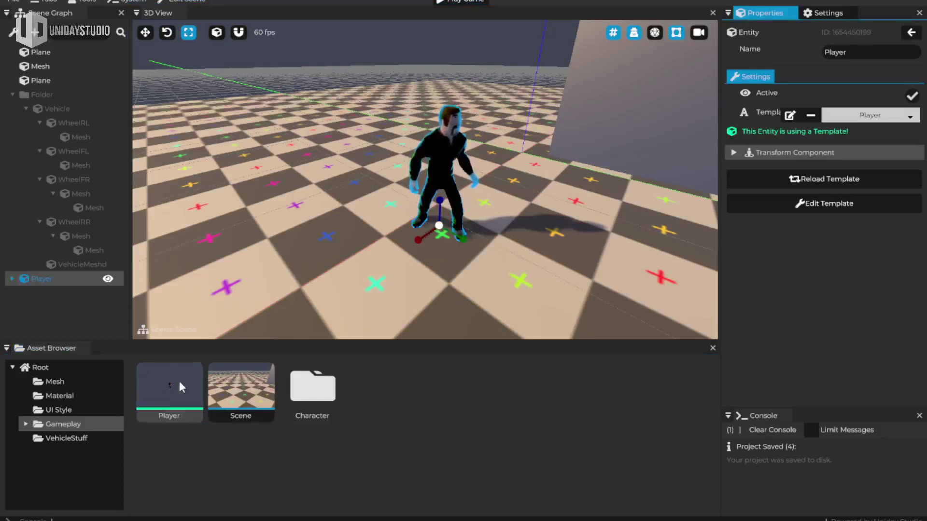
drag(169, 386, 323, 228)
drag(178, 384, 523, 282)
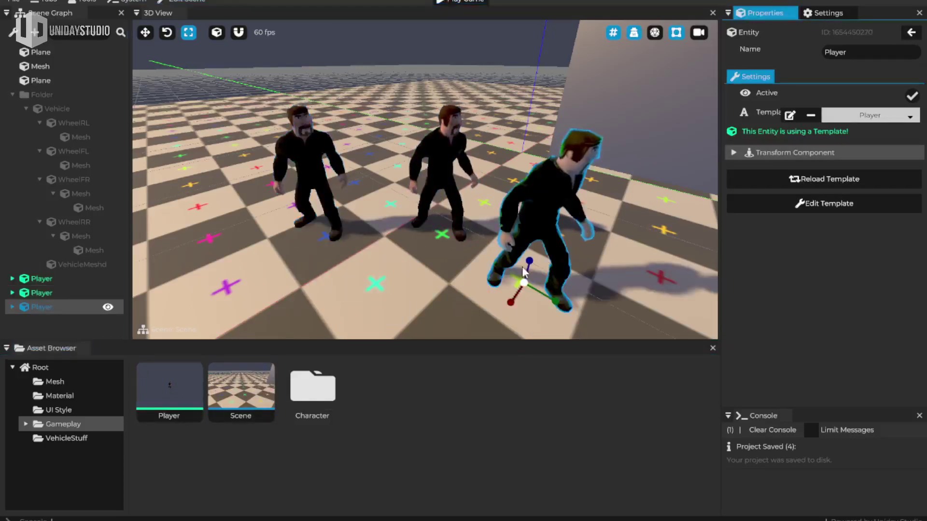
Step: In the Player template, add a cube mesh and raise it above the character's head
double_click(169, 384)
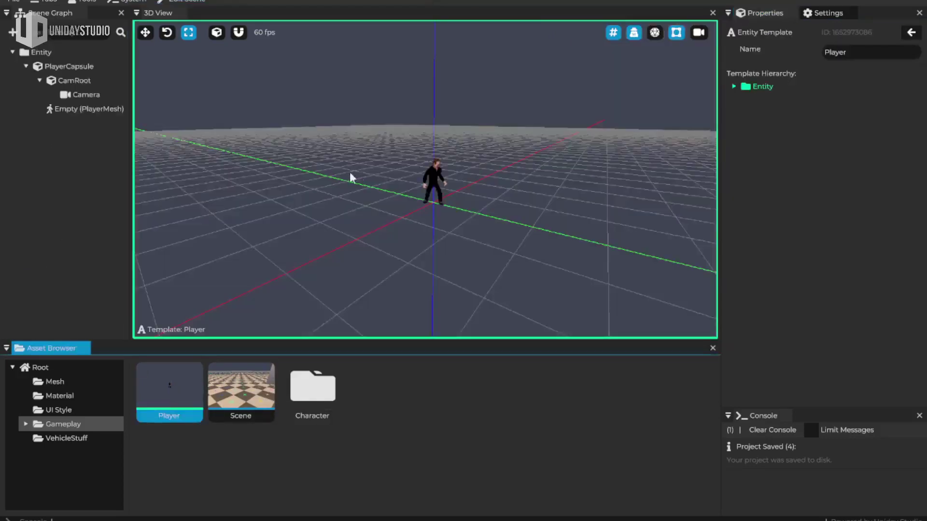
key(w)
right_drag(464, 185, 447, 191)
right_click(446, 190)
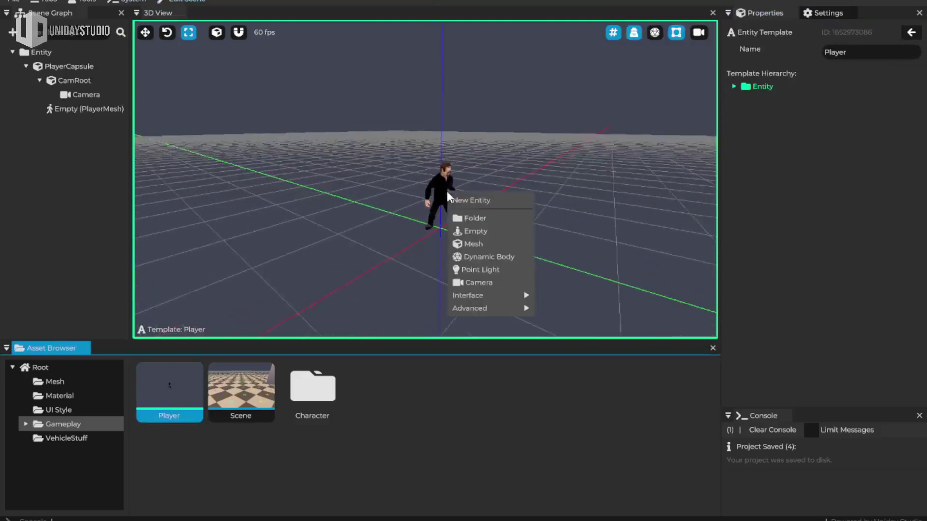
click(490, 246)
key(g)
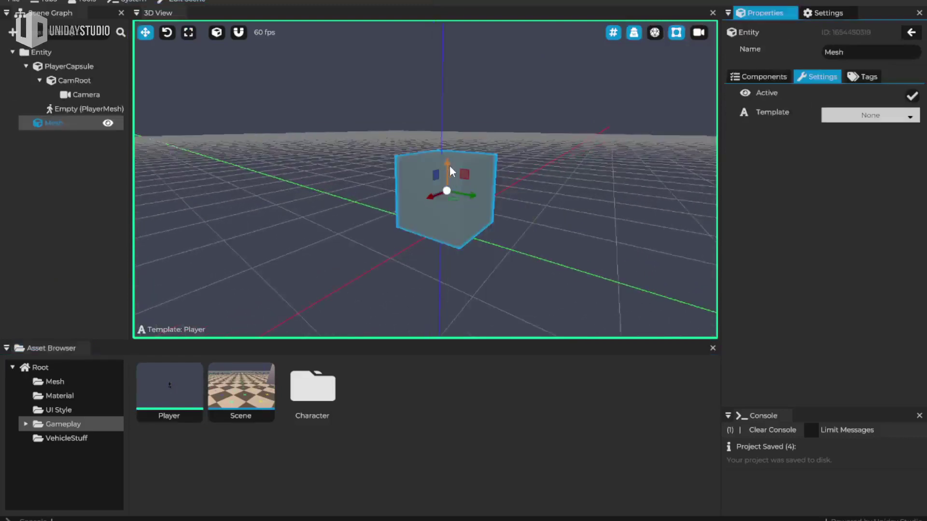
drag(450, 166, 447, 85)
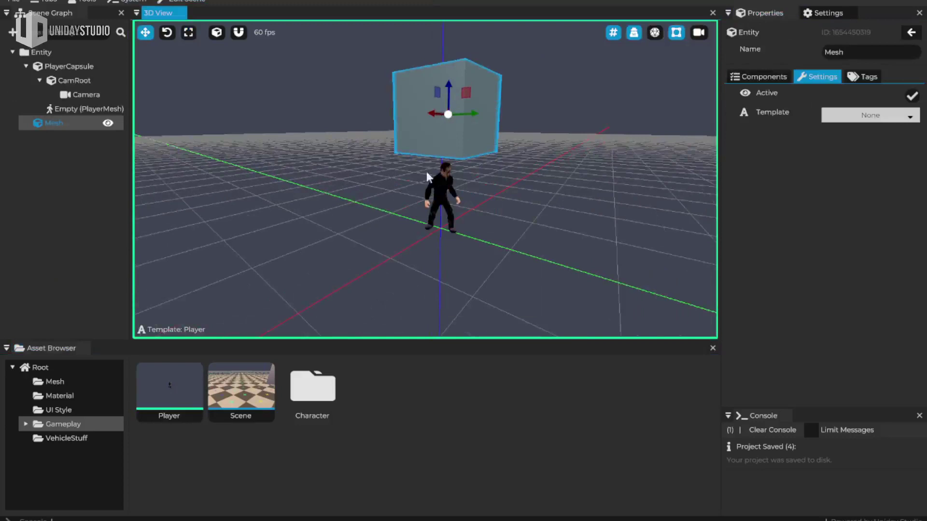
Step: Return to the Scene and move one character to the right
double_click(241, 391)
scroll(490, 268, down, 2)
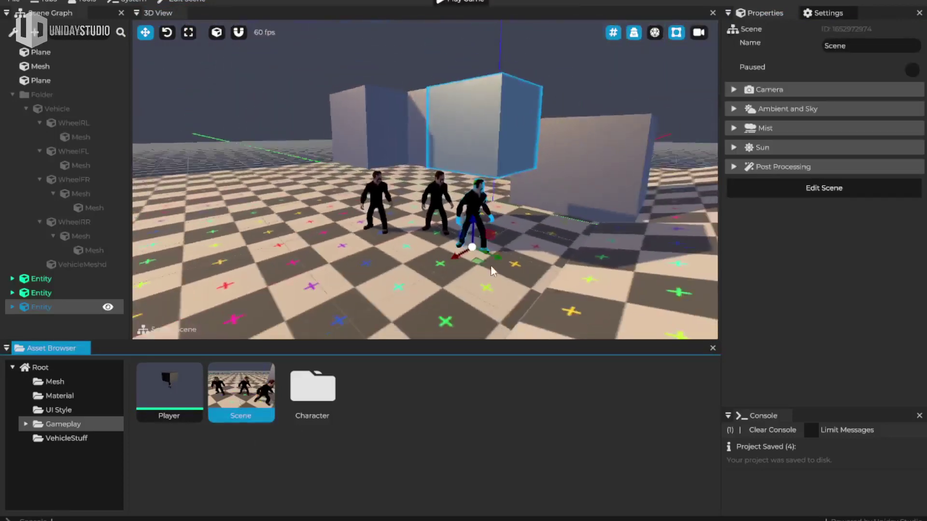
drag(494, 260, 537, 275)
key(r)
right_drag(536, 275, 550, 294)
right_drag(419, 145, 419, 170)
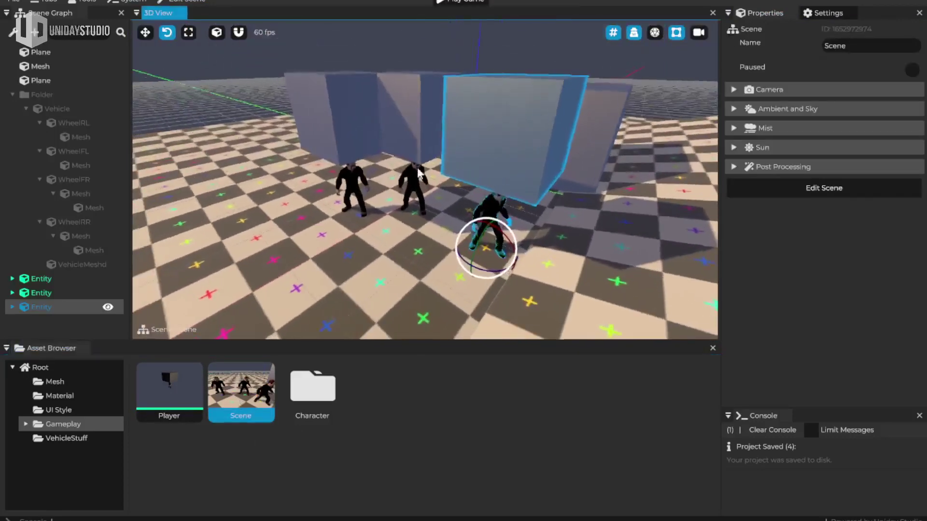
key(g)
Step: Delete all three placed character entities from the scene
click(416, 173)
key(Delete)
click(490, 164)
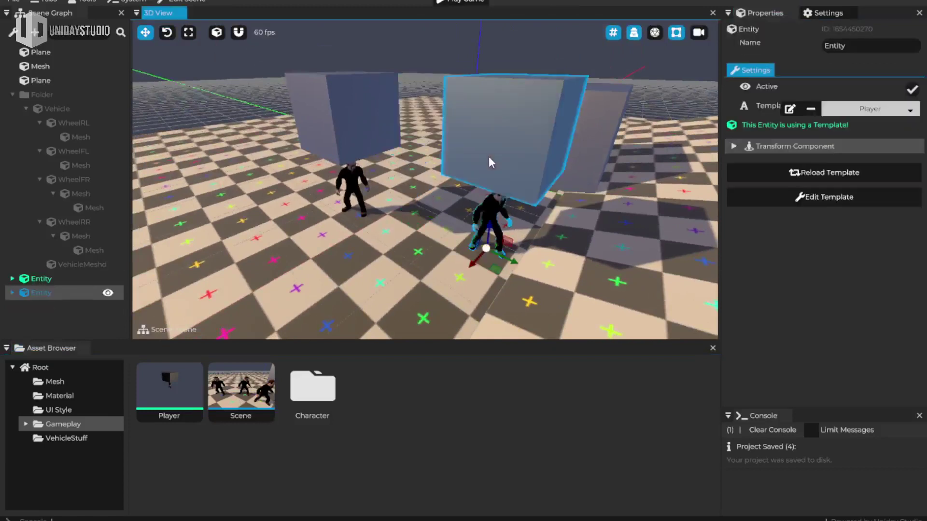
key(Delete)
click(342, 128)
key(Delete)
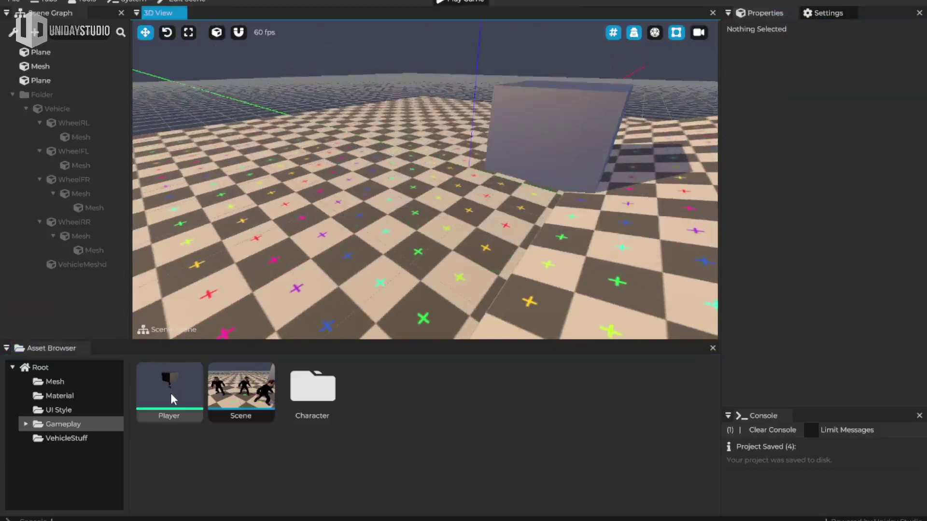
Step: Place a single Player template instance beside the cube and reopen the Player template
drag(171, 398, 468, 227)
scroll(502, 169, up, 3)
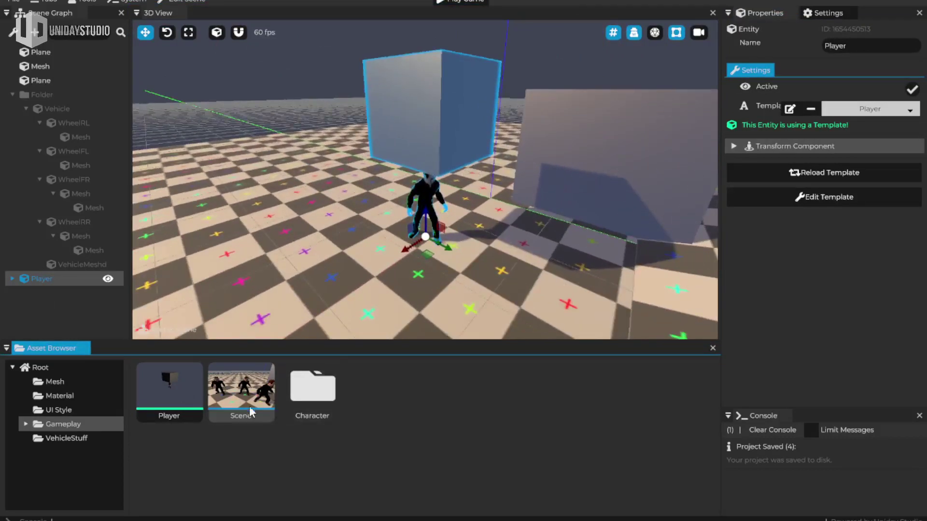
click(256, 393)
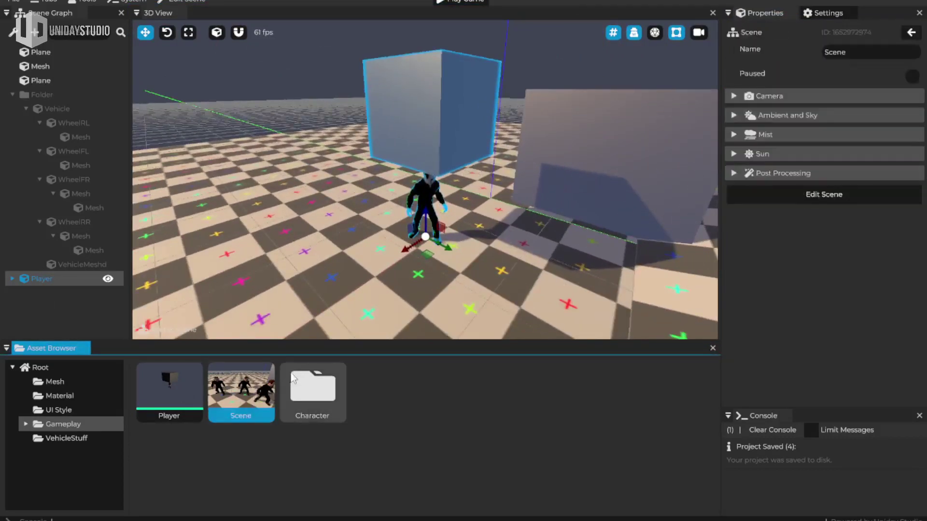
double_click(199, 392)
Step: Delete the stray cube above the character in the Player template
click(445, 118)
key(Delete)
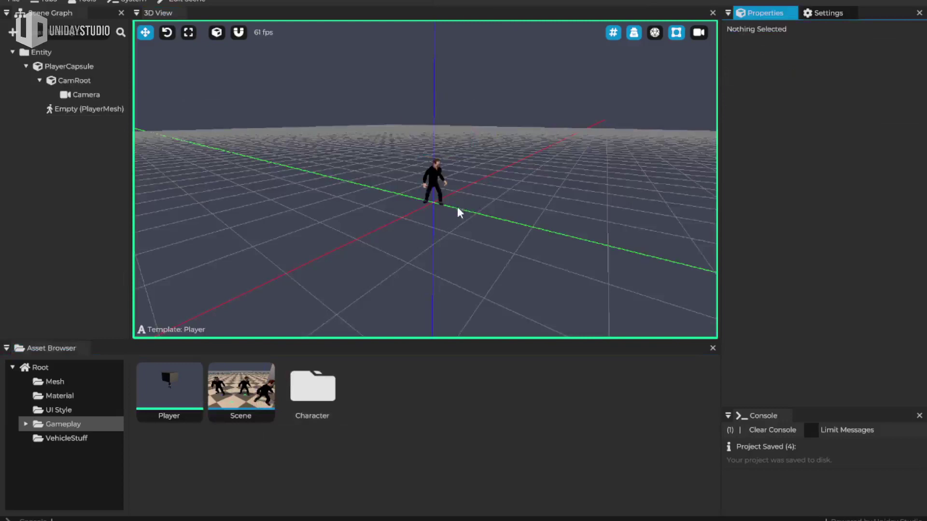
scroll(436, 202, up, 5)
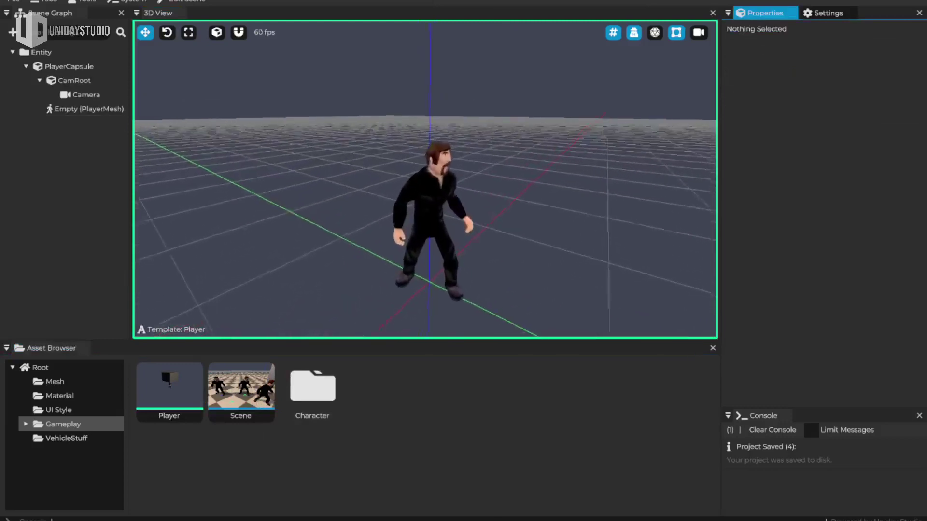
Step: Orbit around the character and select its mesh entity
right_drag(435, 159, 399, 177)
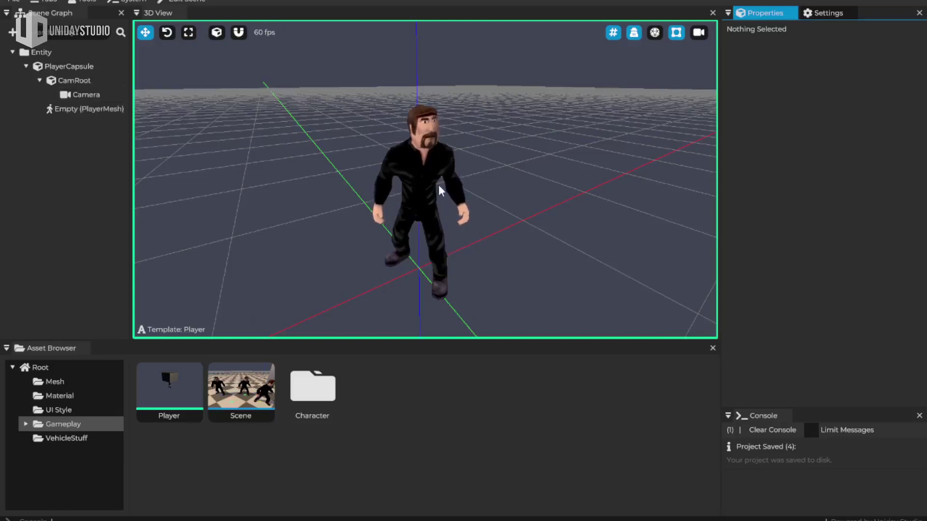
click(433, 159)
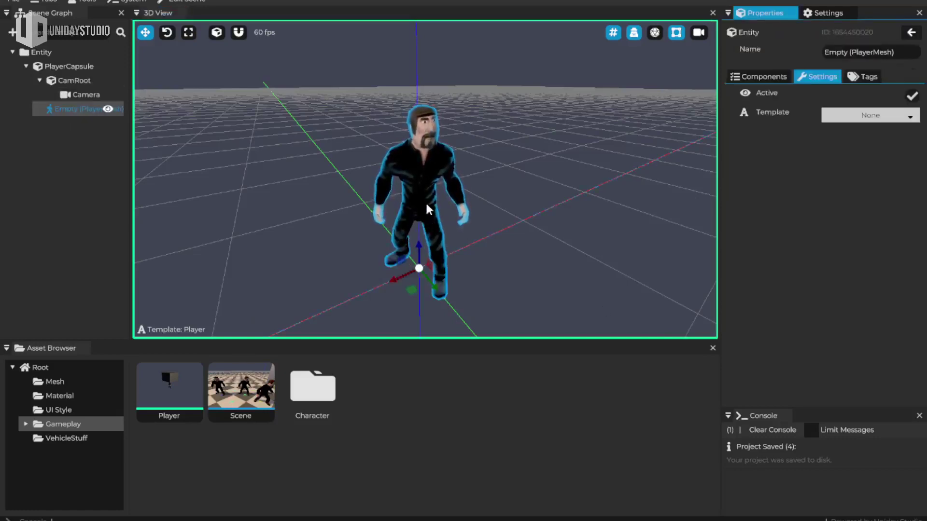
click(522, 167)
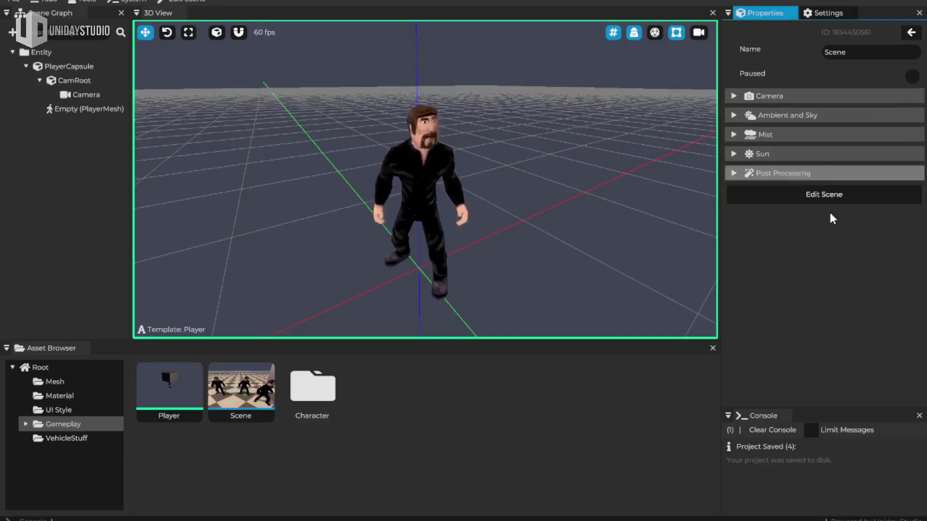
click(439, 162)
click(540, 131)
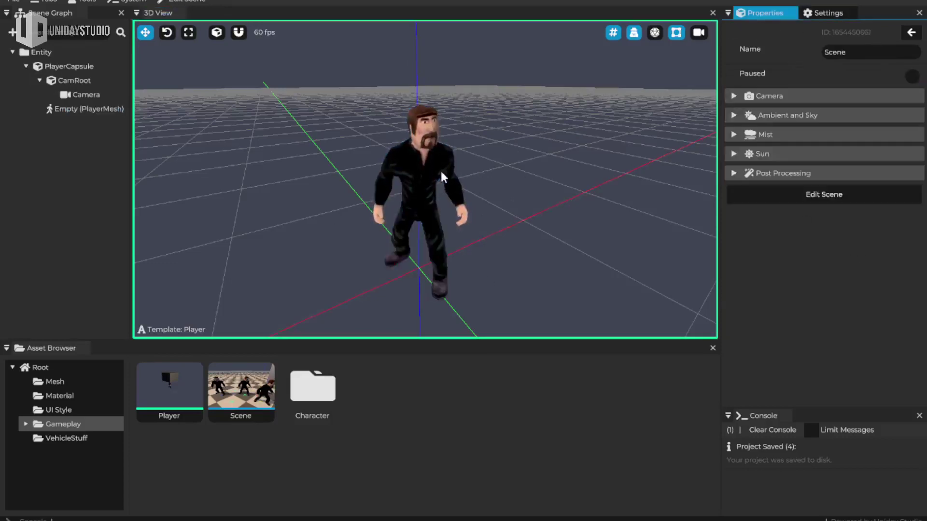
click(445, 261)
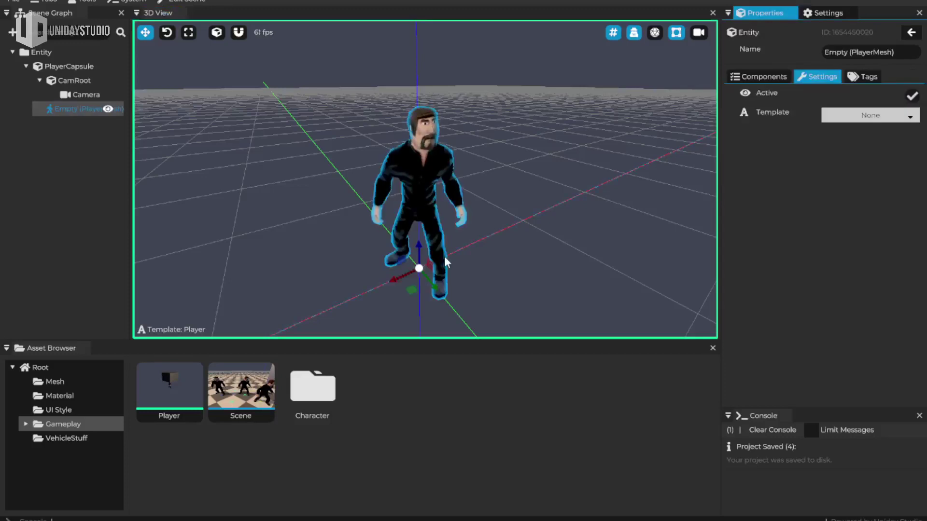
Step: Show the mesh's components and browse its animation and mesh lists, keeping PlayerMesh
click(757, 76)
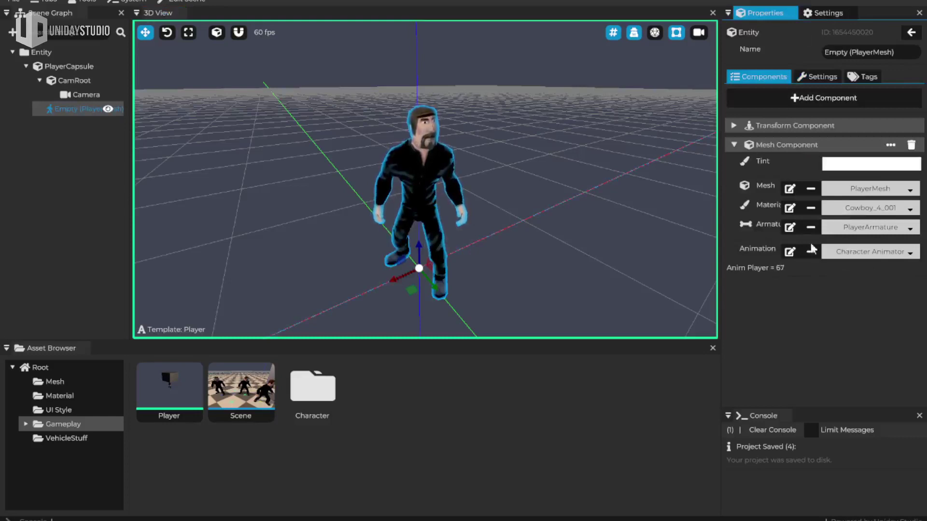
click(899, 252)
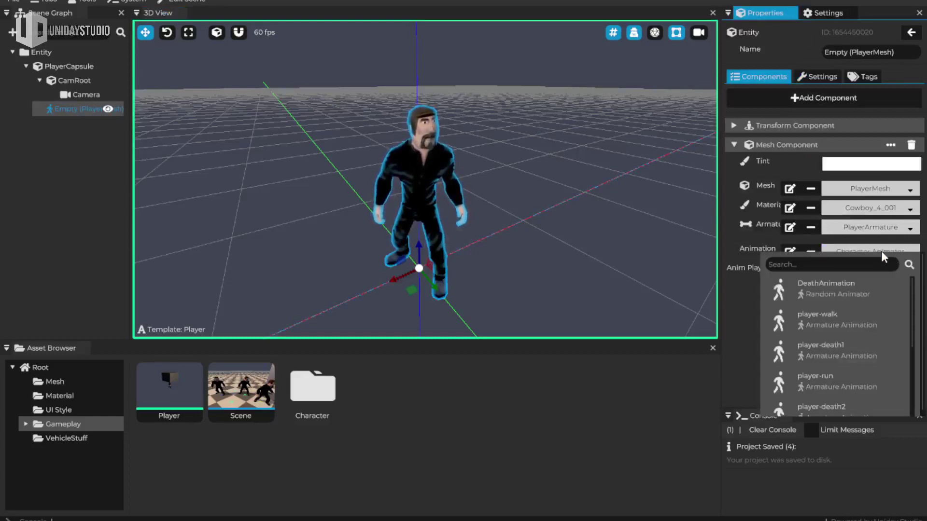
scroll(872, 367, down, 3)
scroll(856, 371, up, 3)
scroll(845, 365, down, 3)
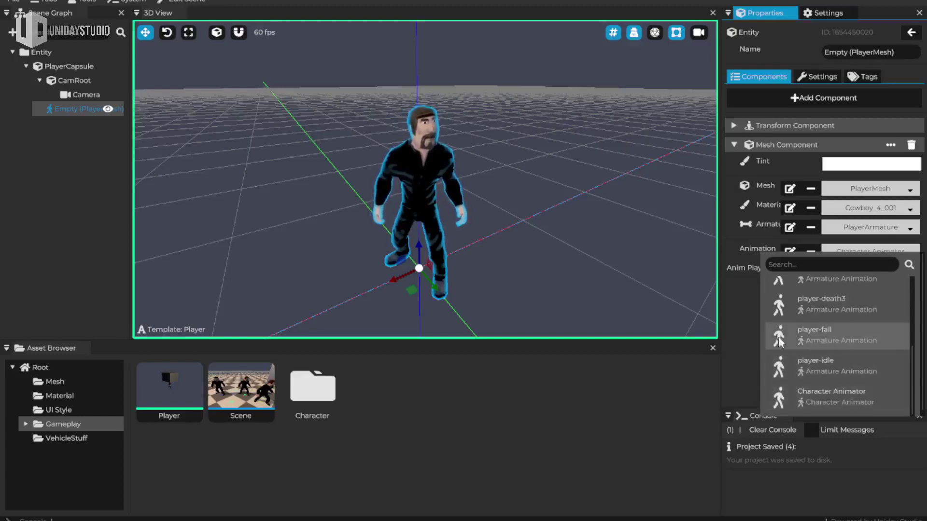
click(739, 312)
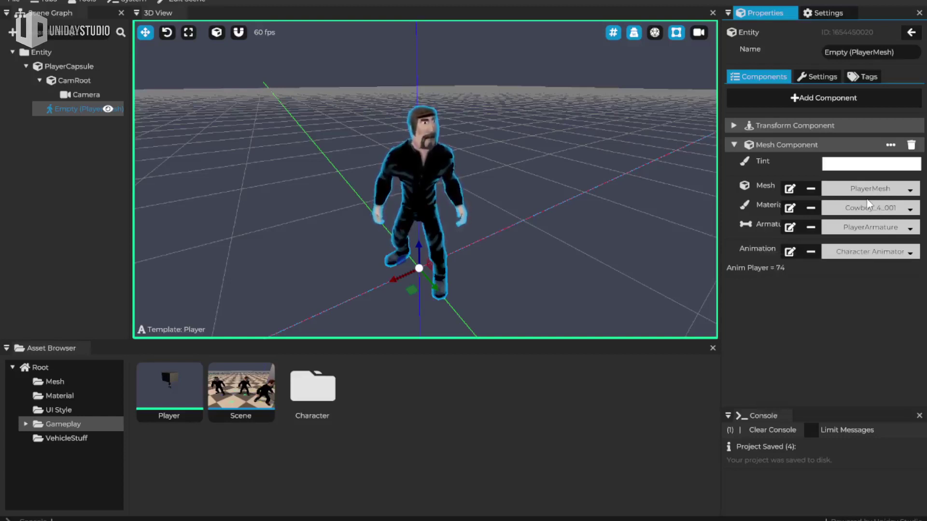
click(892, 190)
scroll(811, 294, down, 2)
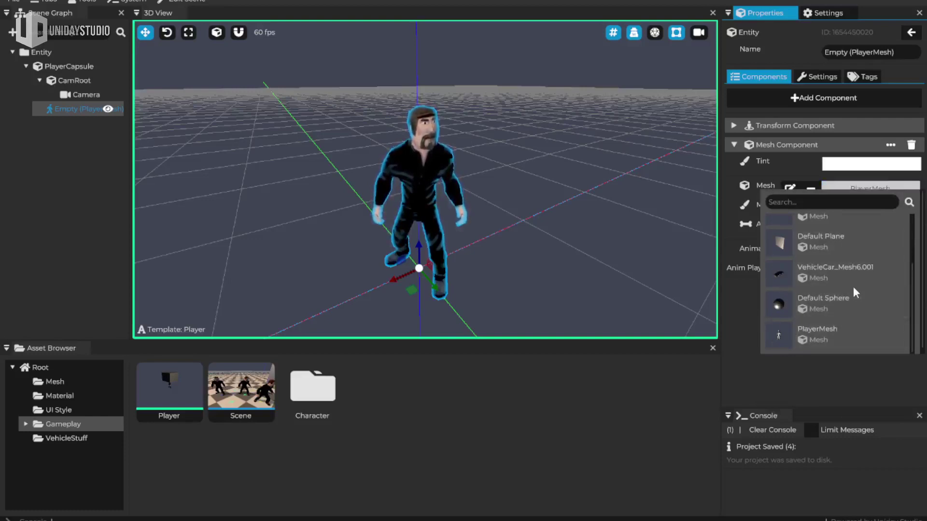
scroll(811, 290, up, 2)
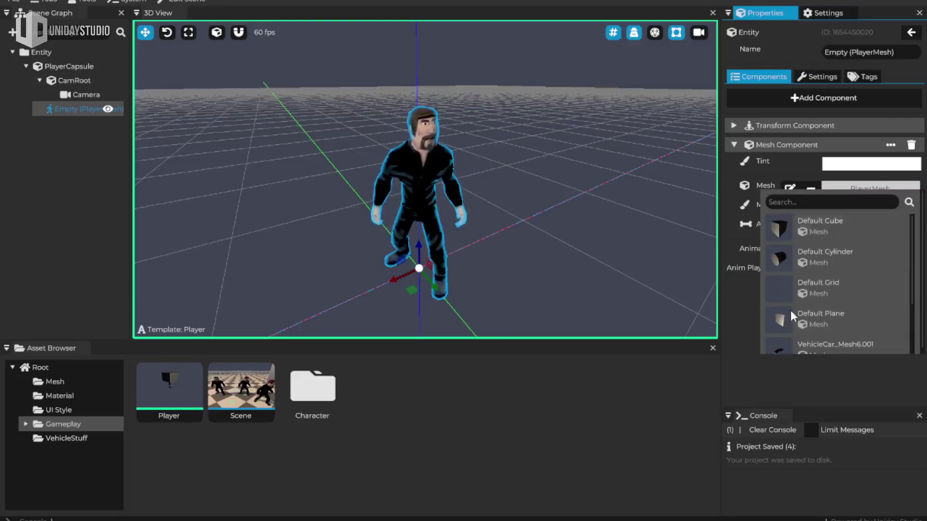
click(735, 204)
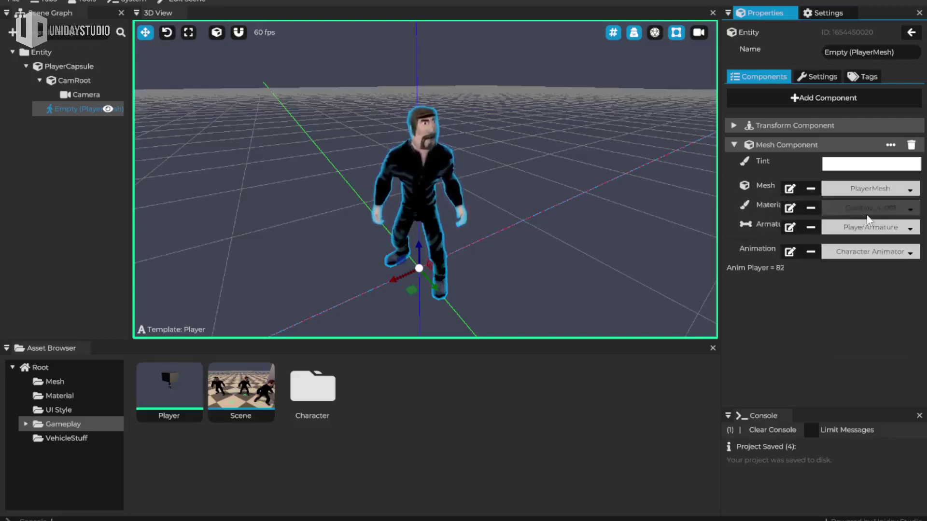
Step: Browse the material, animation and armature lists without changing anything
click(876, 212)
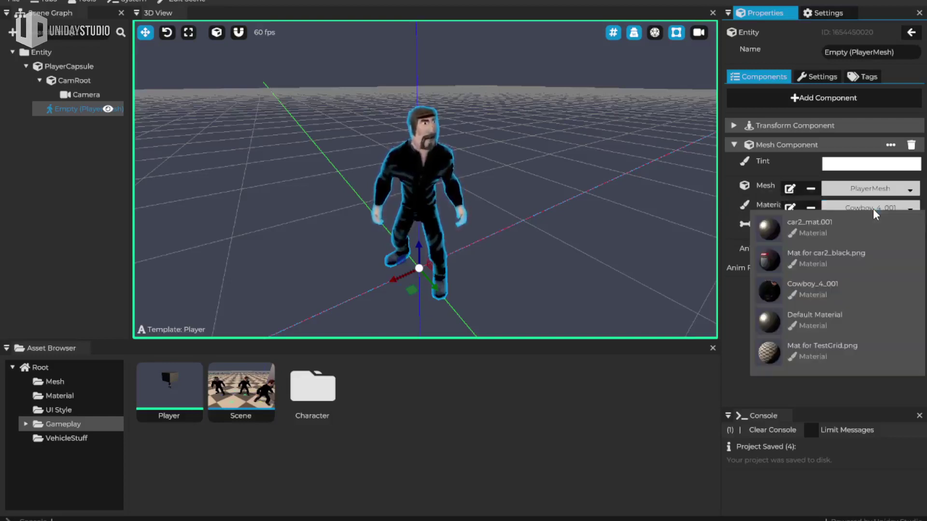
click(742, 211)
click(869, 252)
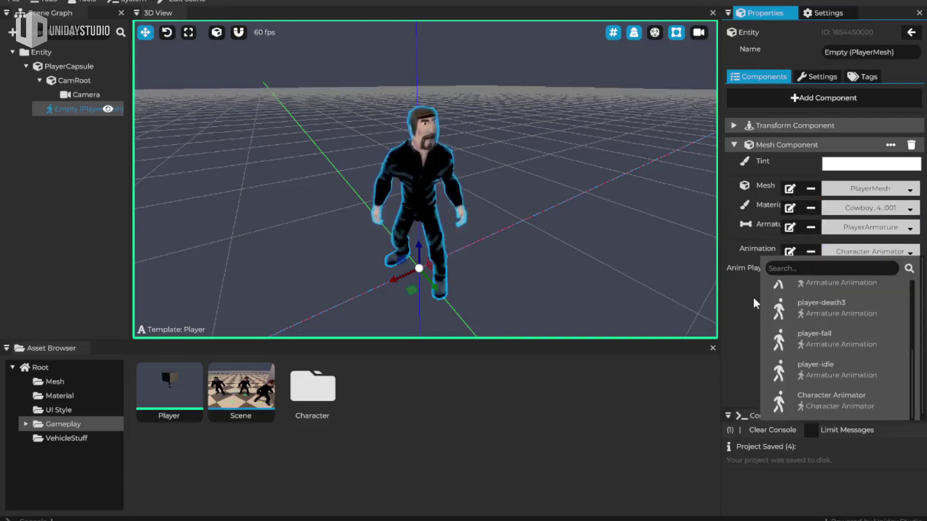
click(740, 295)
click(865, 229)
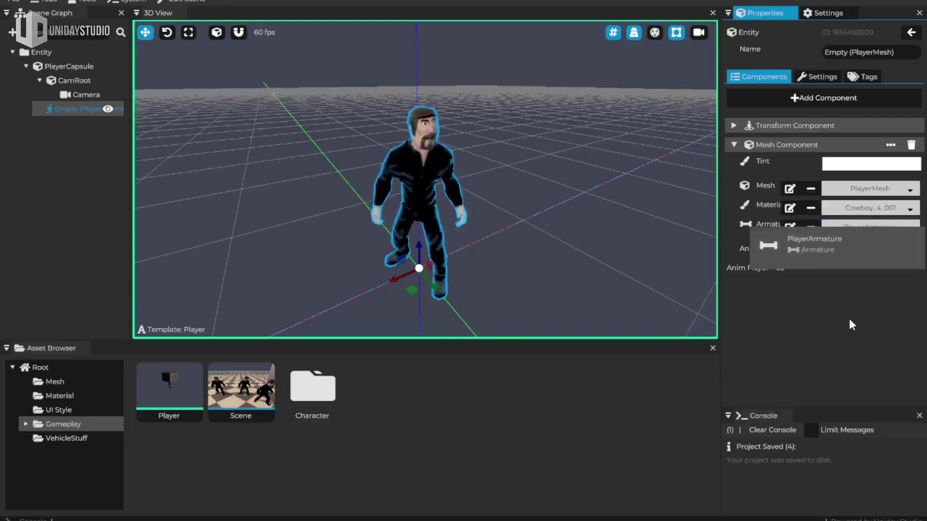
click(873, 249)
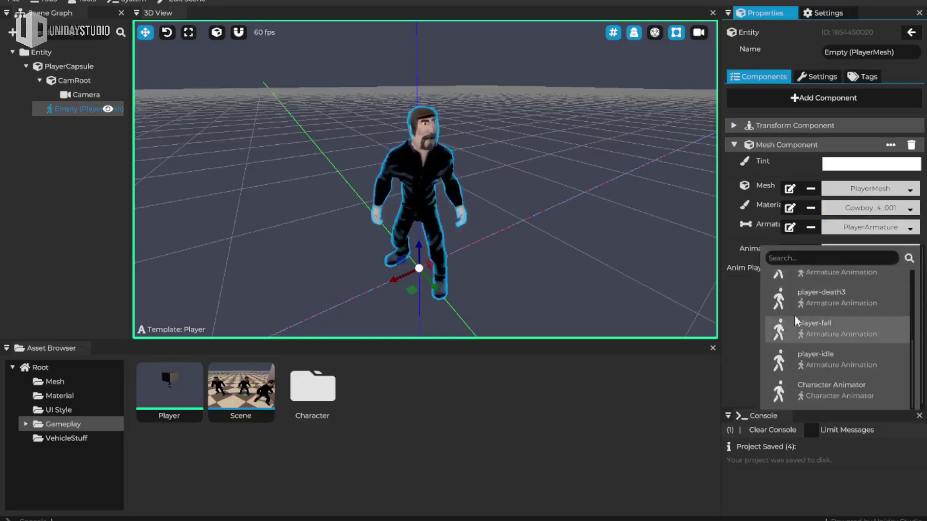
click(746, 323)
Step: Preview player-idle, then player-run, and leave player-walk as the mesh's animation
click(880, 252)
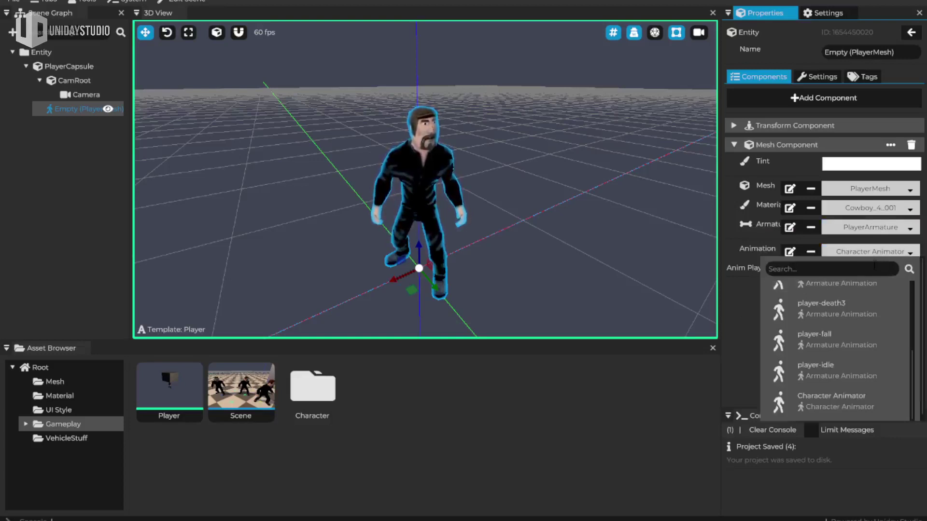
scroll(872, 318, up, 5)
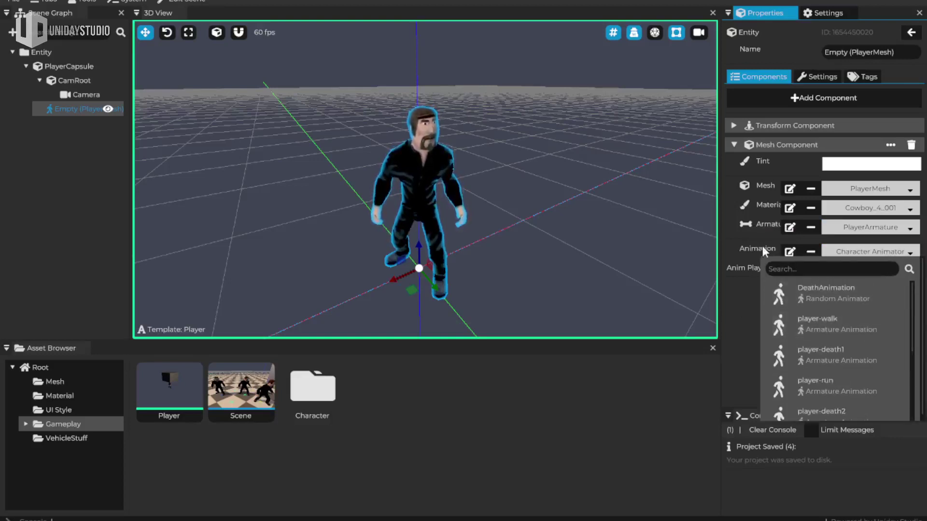
scroll(855, 374, down, 3)
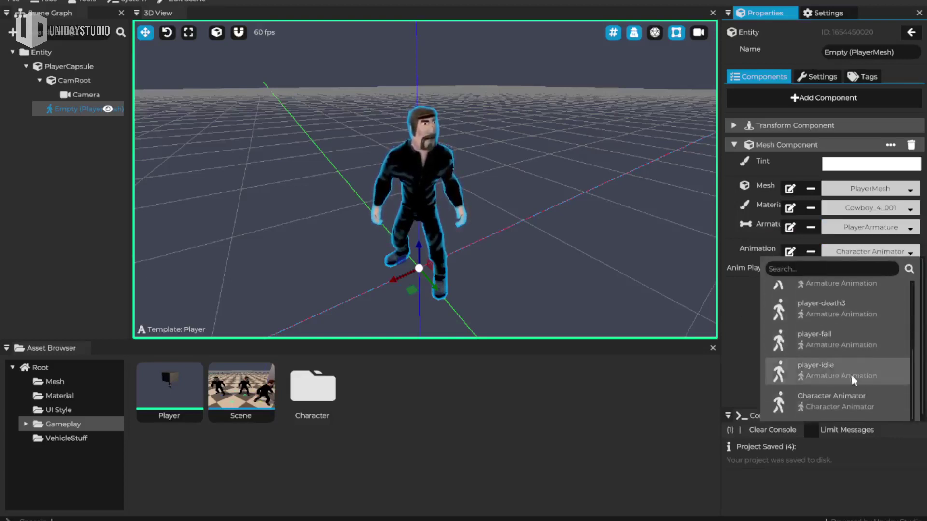
click(824, 377)
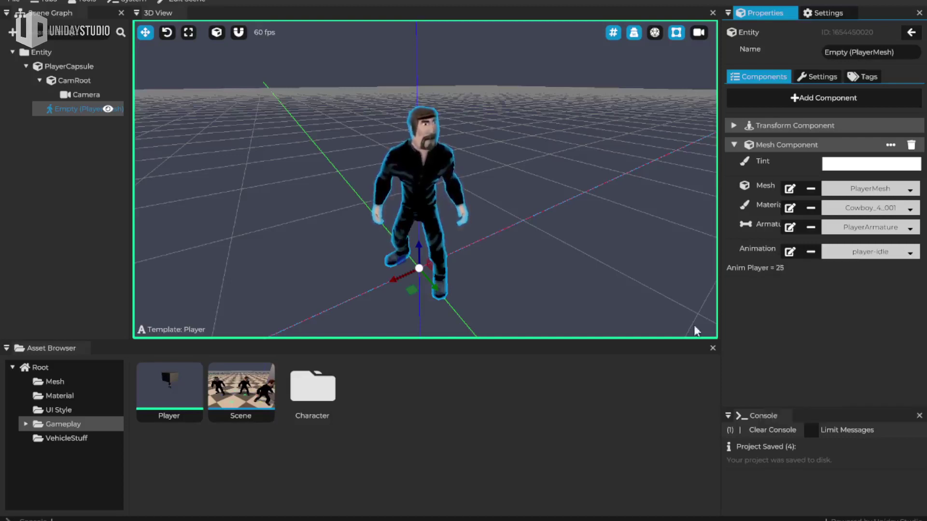
click(859, 252)
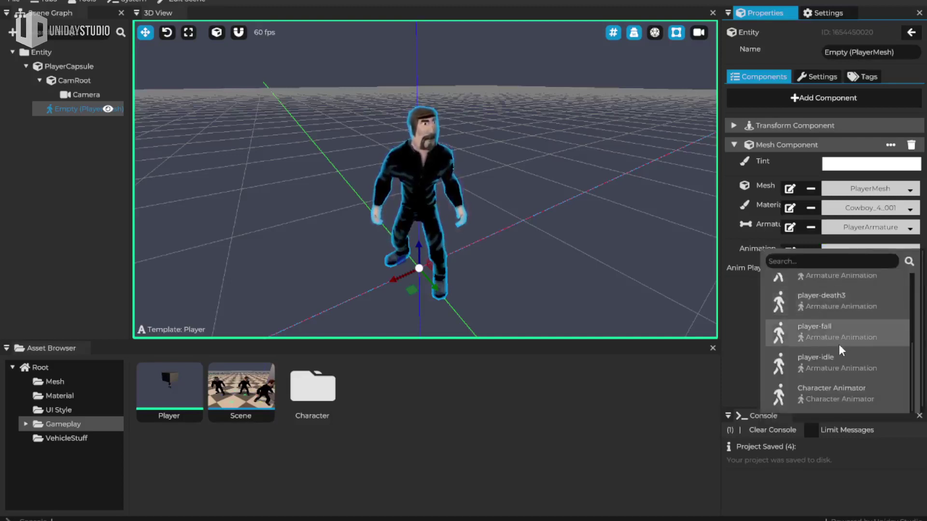
scroll(862, 357, up, 5)
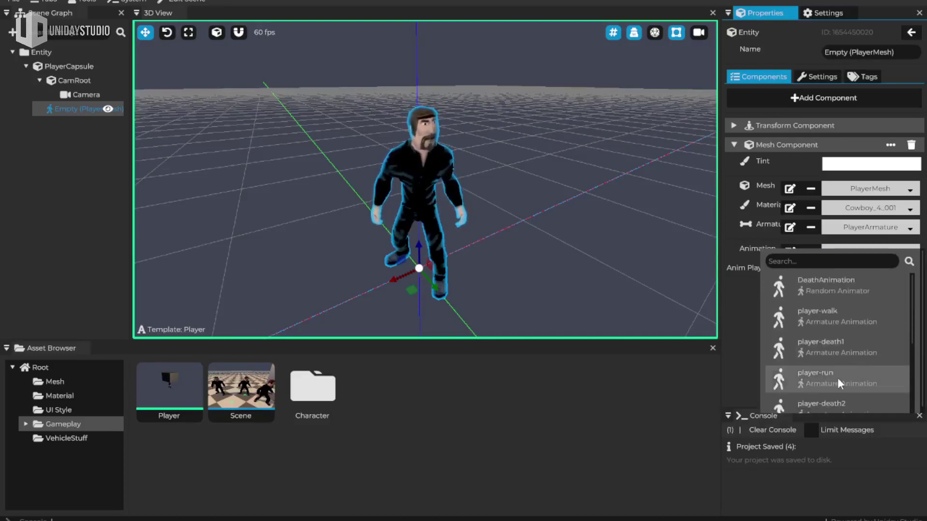
click(840, 383)
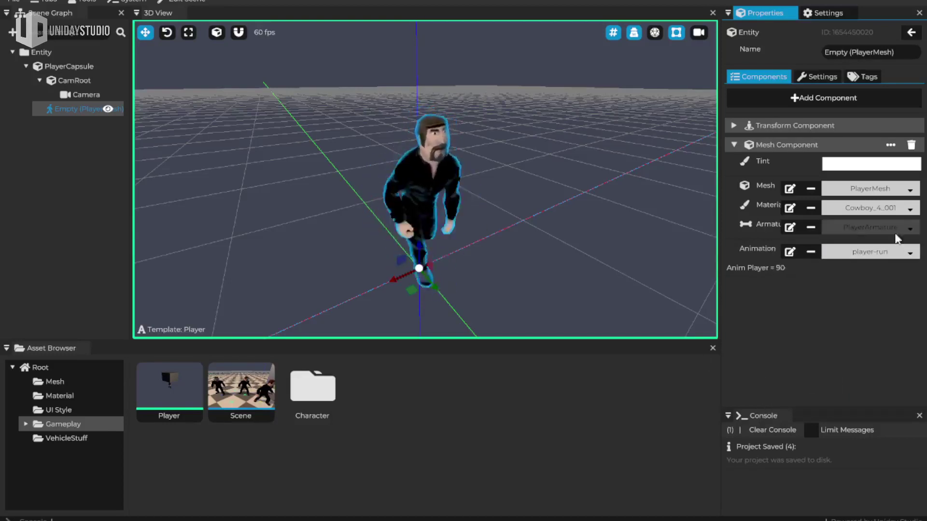
click(871, 252)
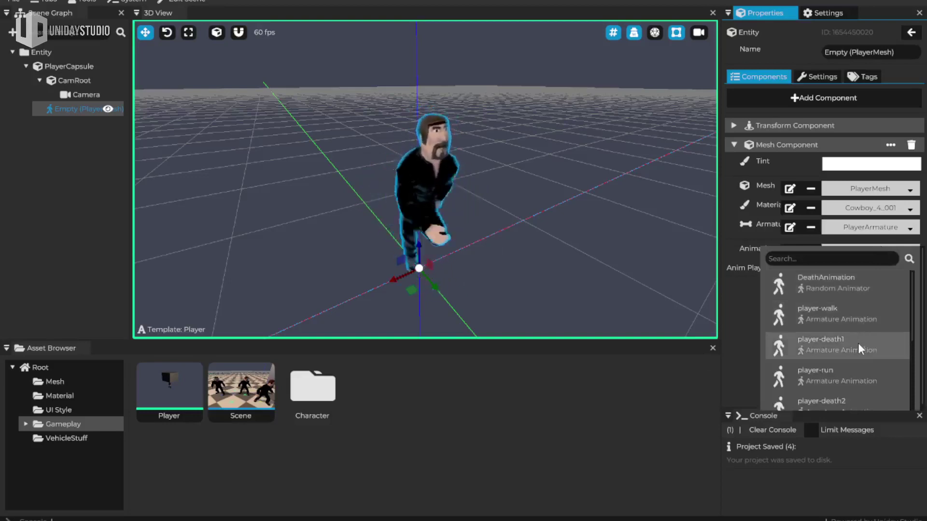
click(846, 322)
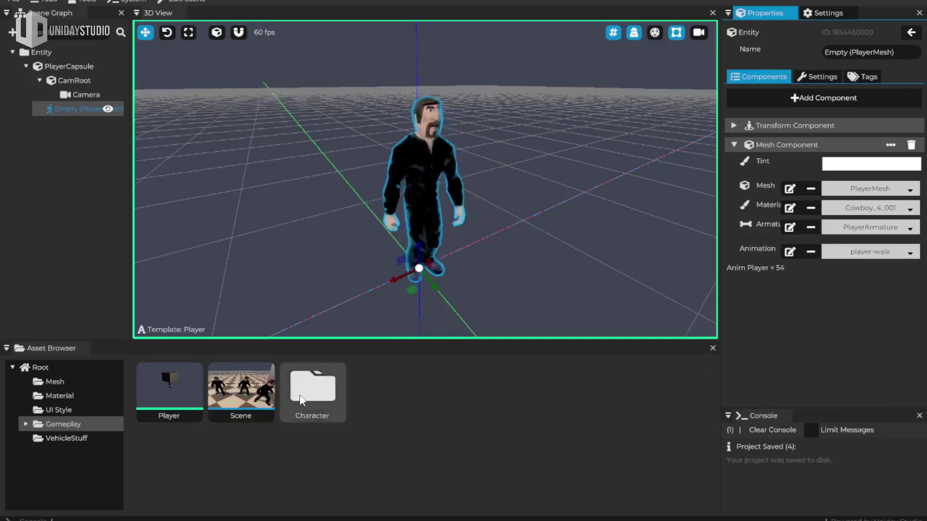
Step: Visit the Character asset folder, return to Root, and open the mesh's animation list
double_click(314, 408)
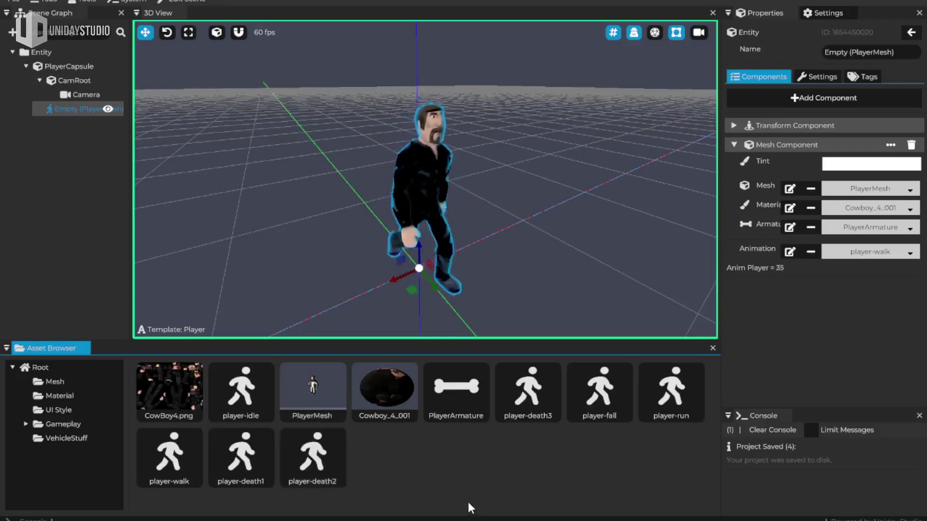
click(38, 367)
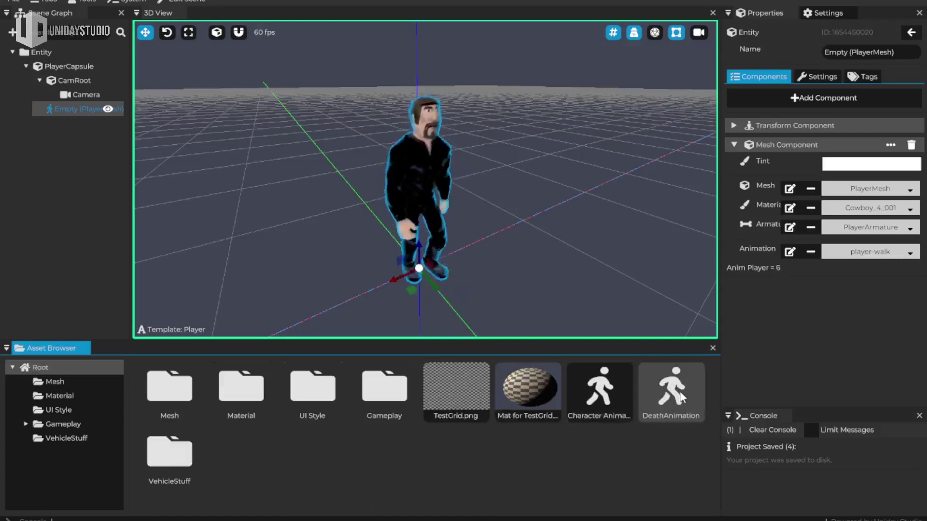
click(892, 252)
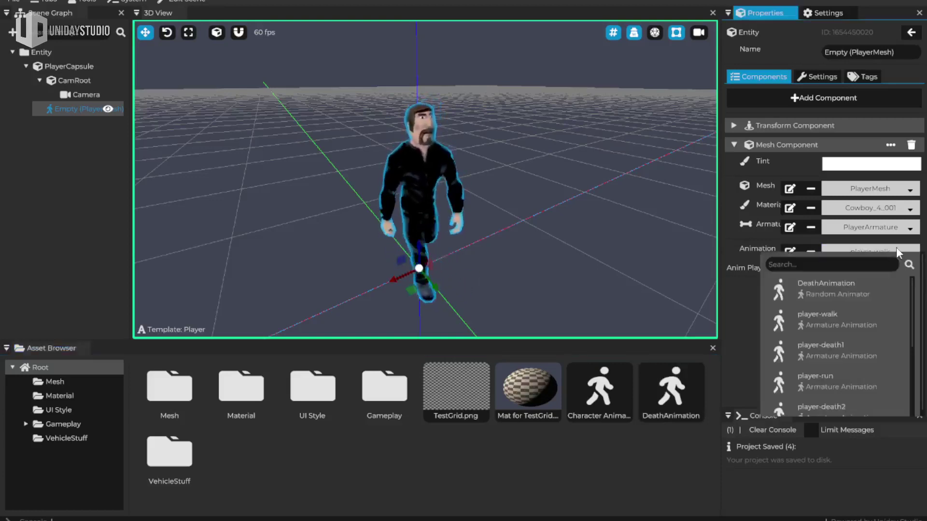
Step: Preview player-death1 and player-death2, ending with player-death3 on the character
click(844, 355)
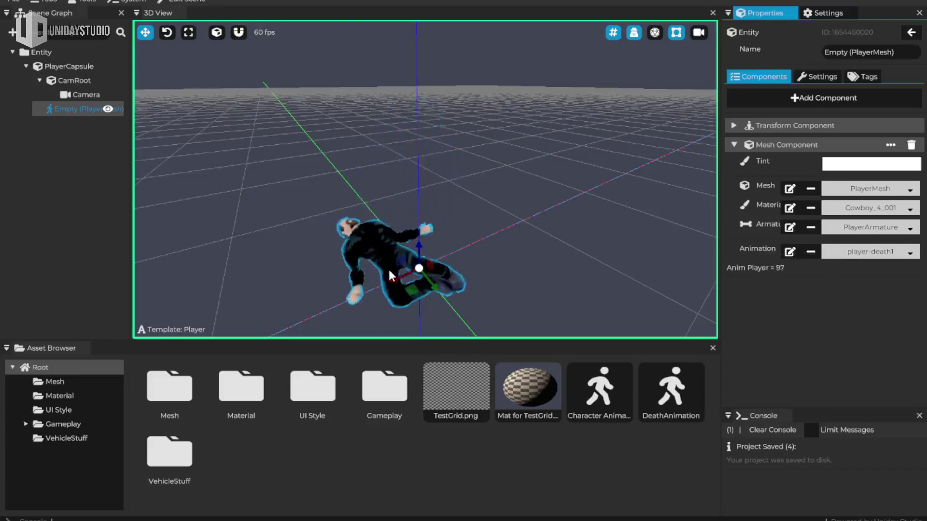
click(883, 249)
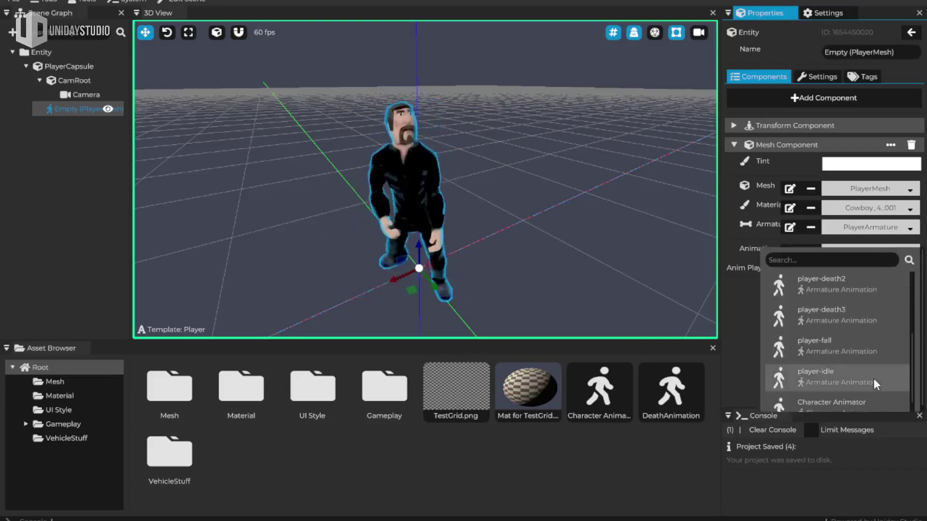
scroll(873, 378, down, 1)
scroll(867, 354, up, 3)
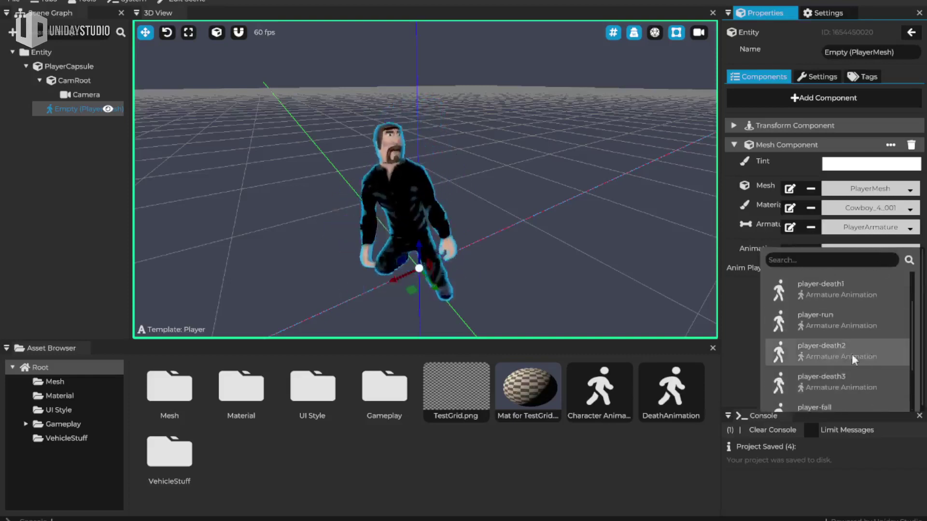
click(838, 352)
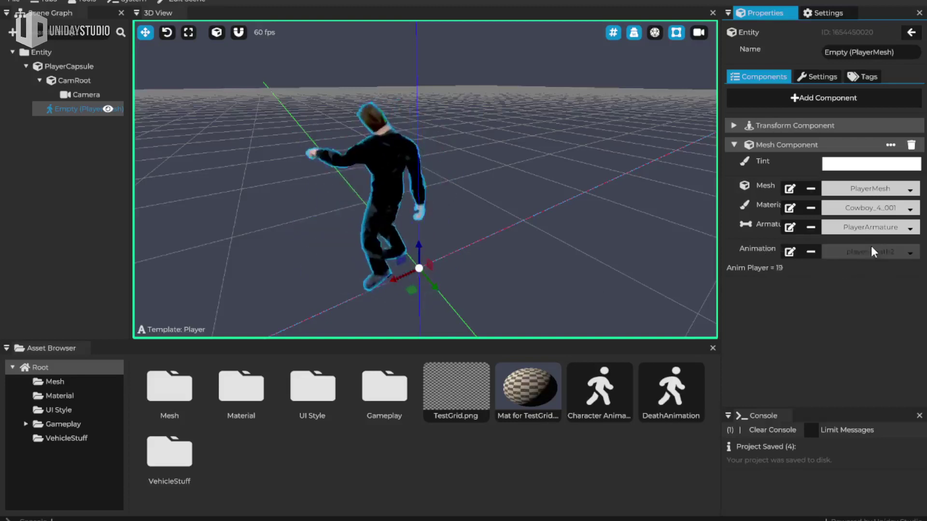
click(870, 250)
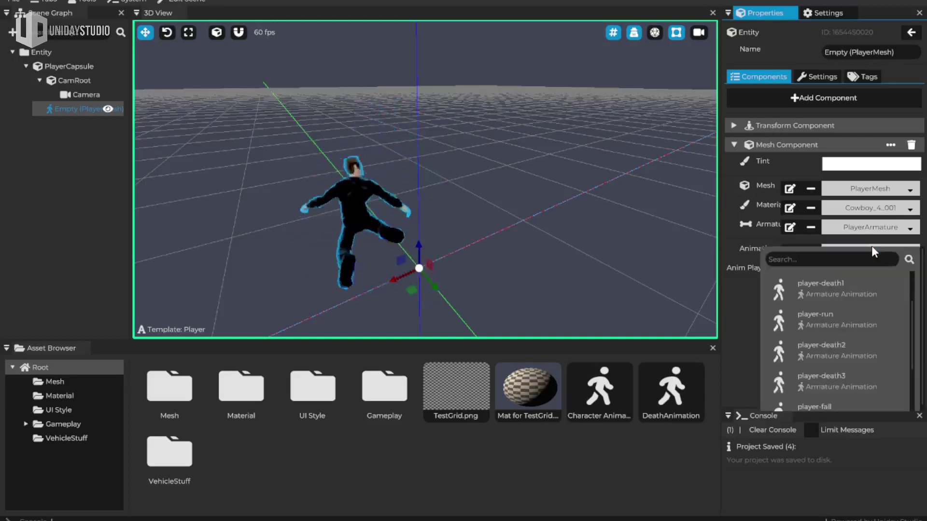
click(857, 386)
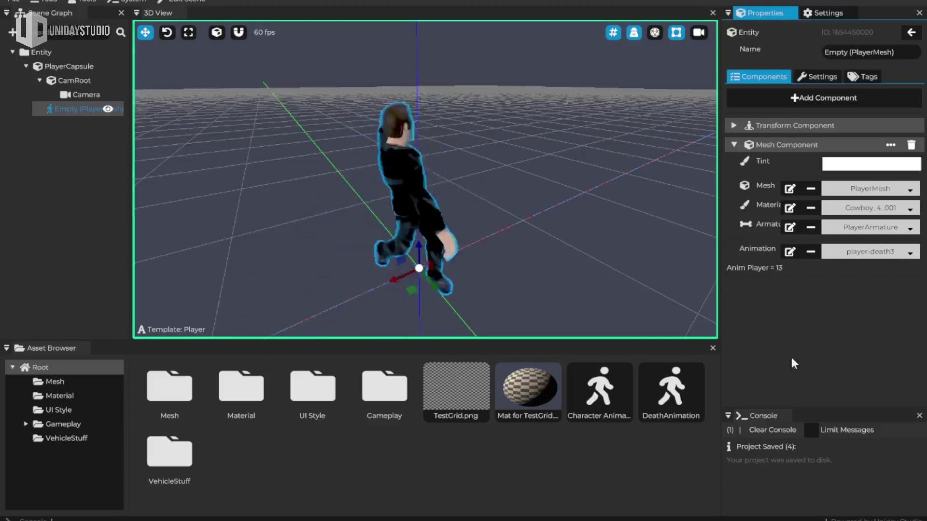
Step: Browse the Create Asset > Animation options, then open the DeathAnimation asset's settings
right_click(548, 446)
mouse_move(586, 473)
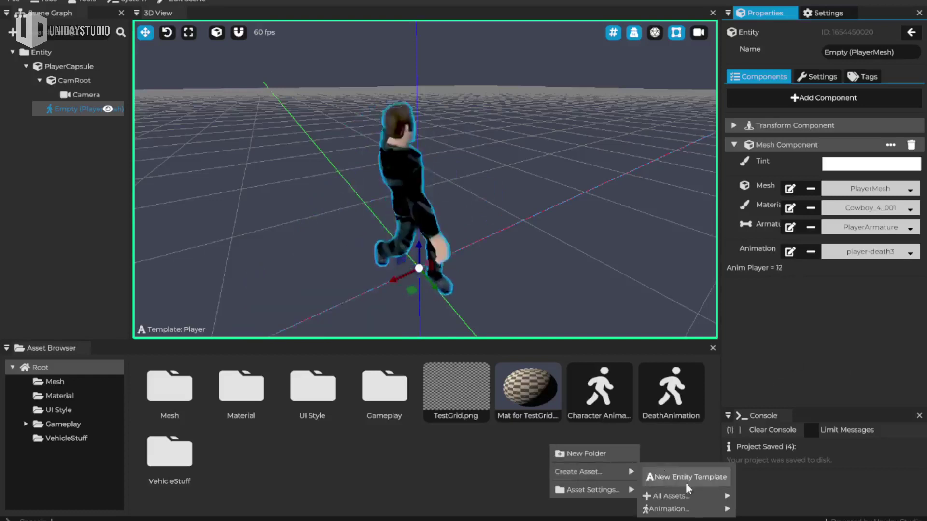
mouse_move(678, 509)
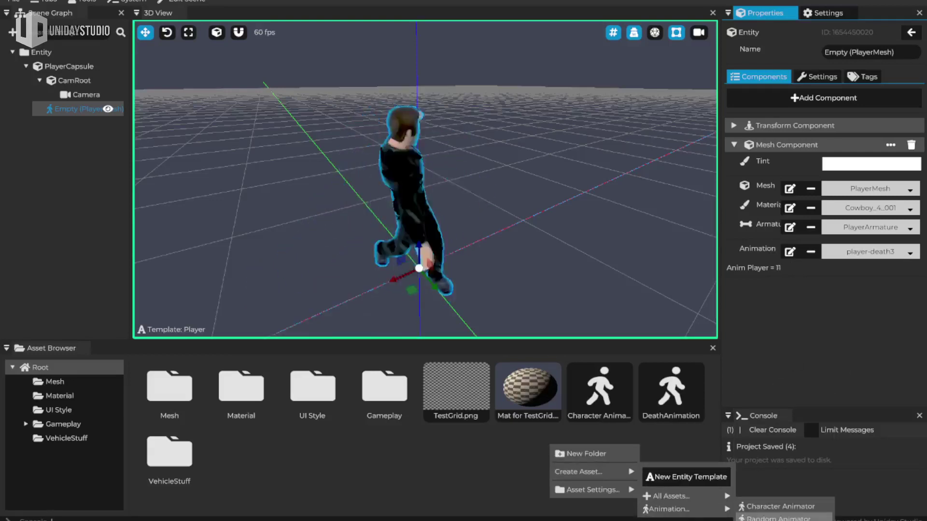
click(696, 401)
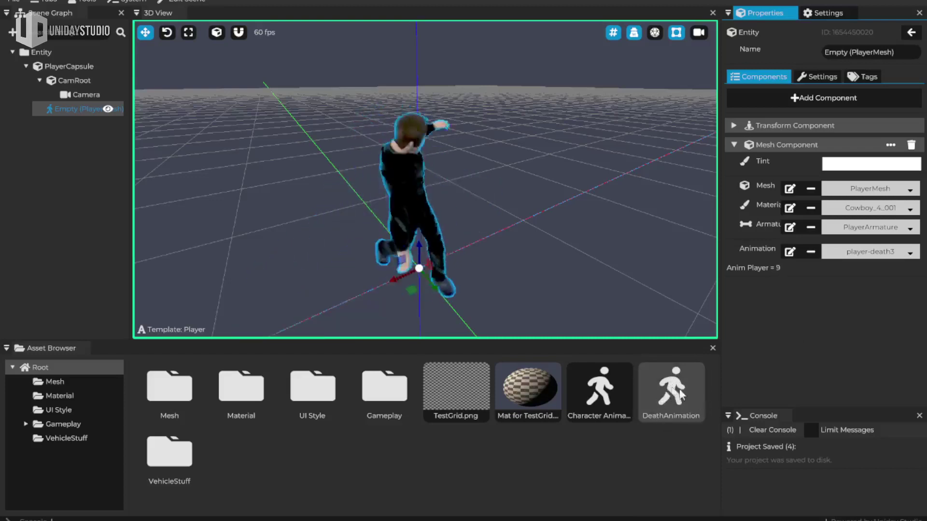
click(679, 388)
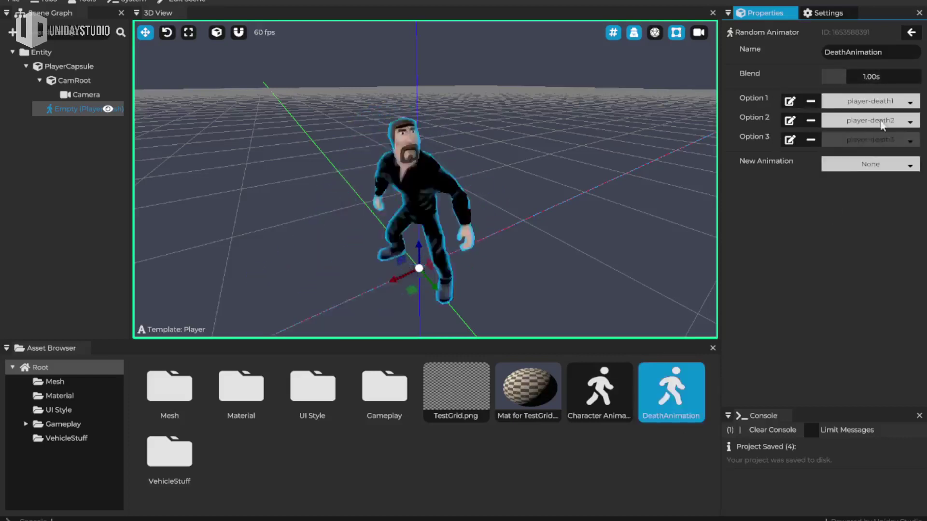
Step: Back in the mesh component, set its Animation to DeathAnimation
click(911, 32)
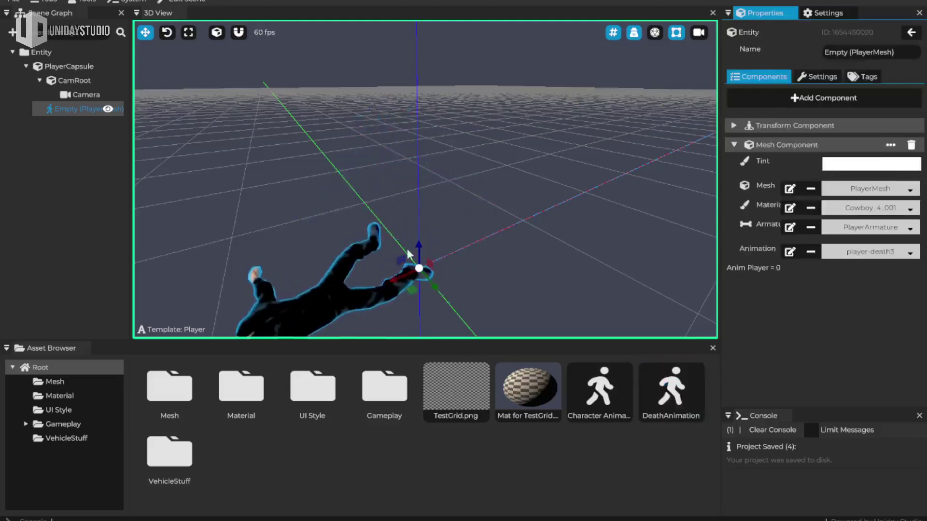
click(888, 249)
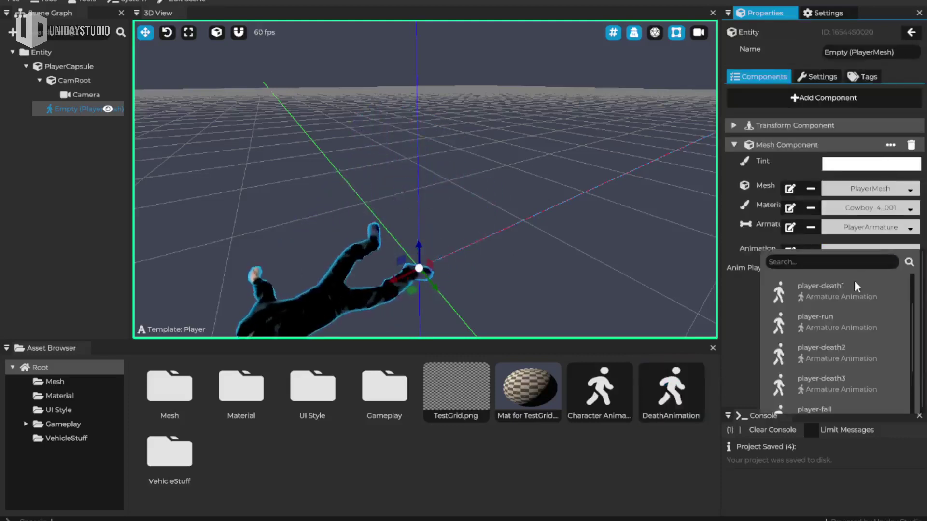
scroll(859, 358, up, 2)
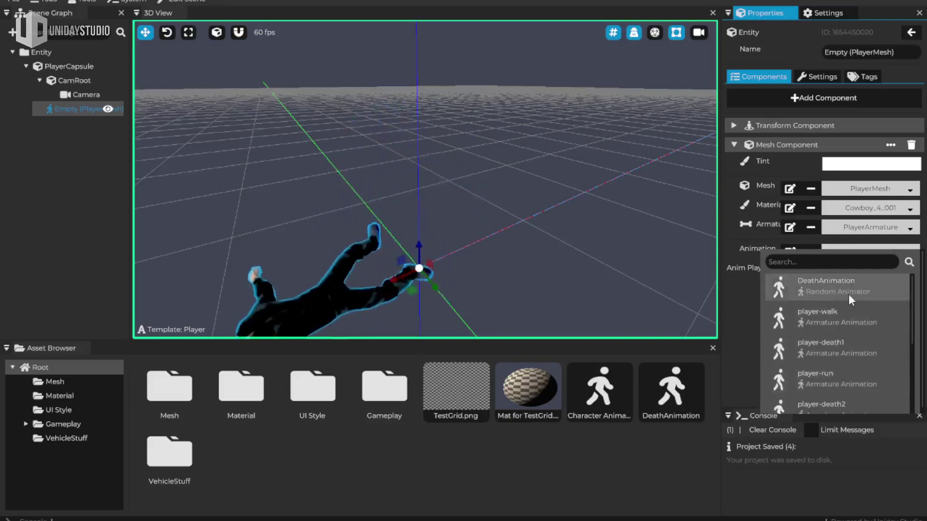
click(861, 290)
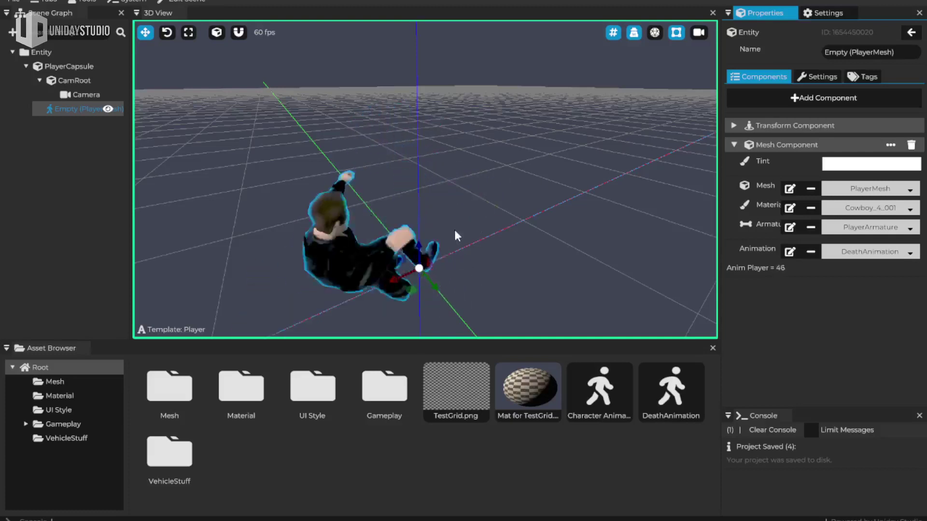
Step: Add player-walk as a fourth DeathAnimation option, then remove it to keep the three deaths
click(789, 252)
click(861, 164)
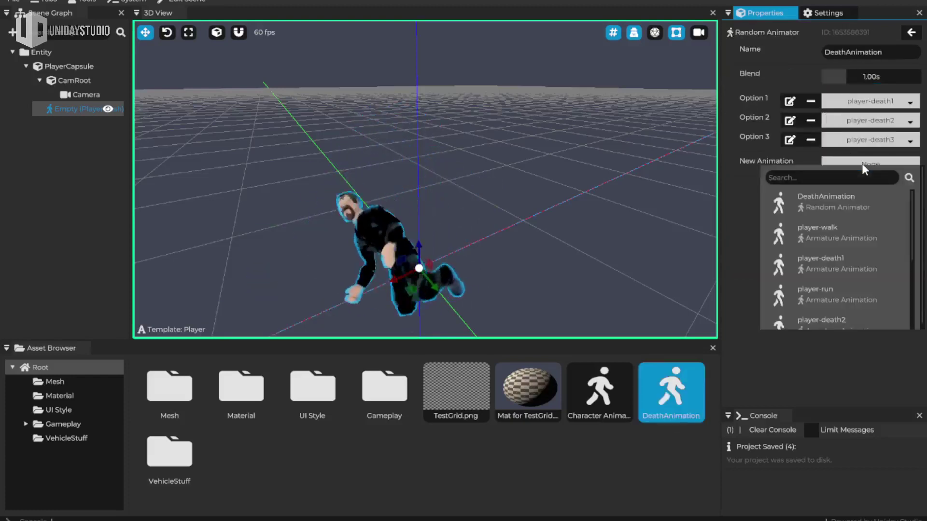
click(834, 233)
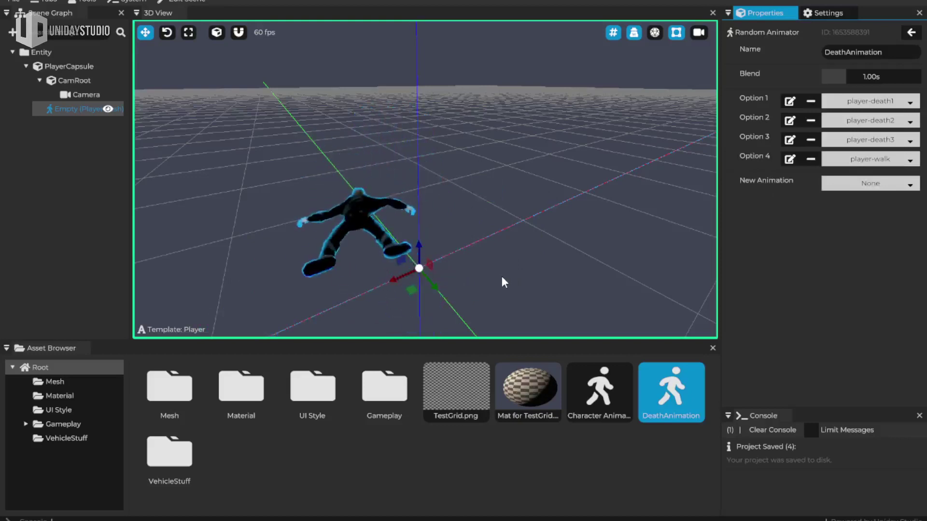
click(911, 33)
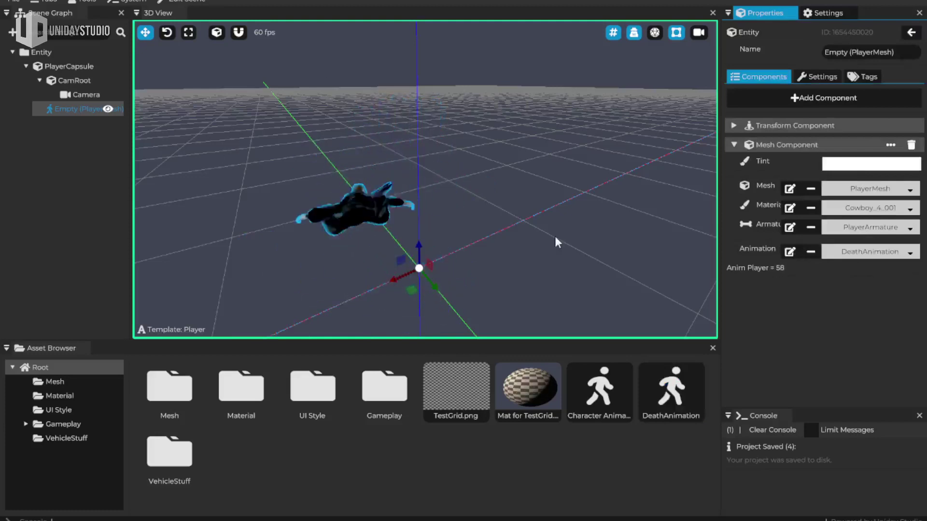
click(787, 252)
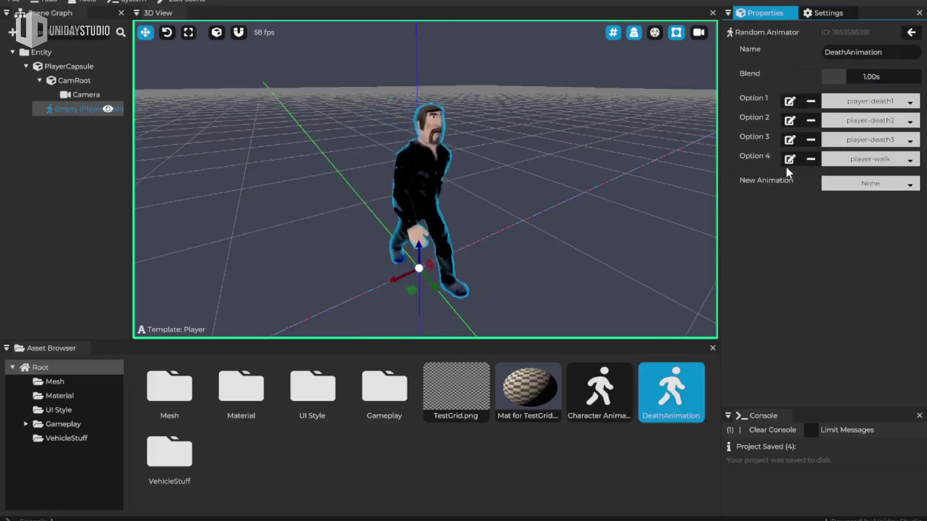
click(811, 159)
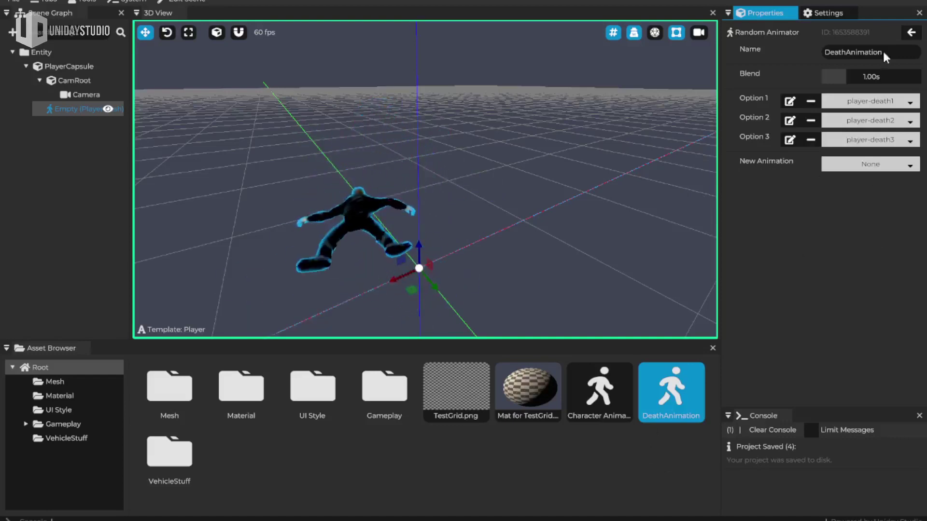
Step: Browse the Create Asset > Animation options, then open the Character Animator asset's settings
click(911, 32)
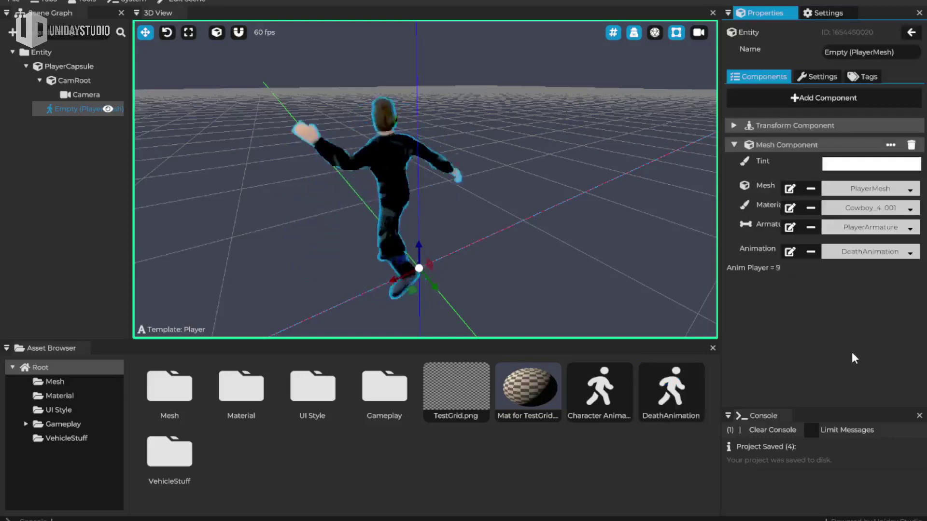
right_click(582, 445)
mouse_move(618, 471)
mouse_move(695, 514)
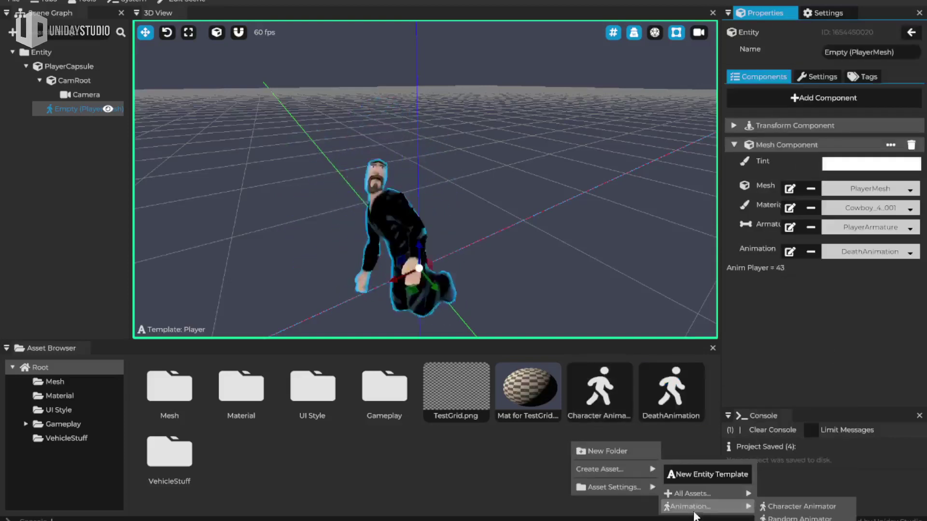
click(476, 453)
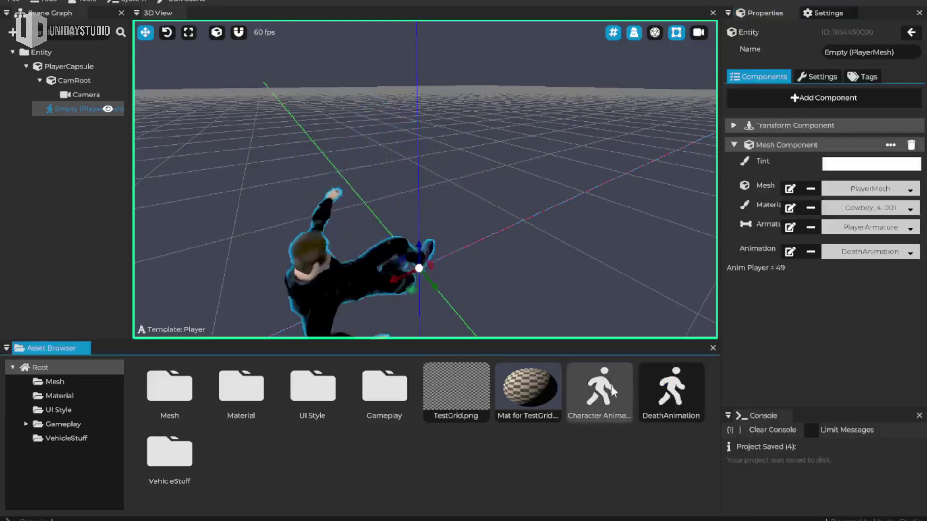
click(604, 394)
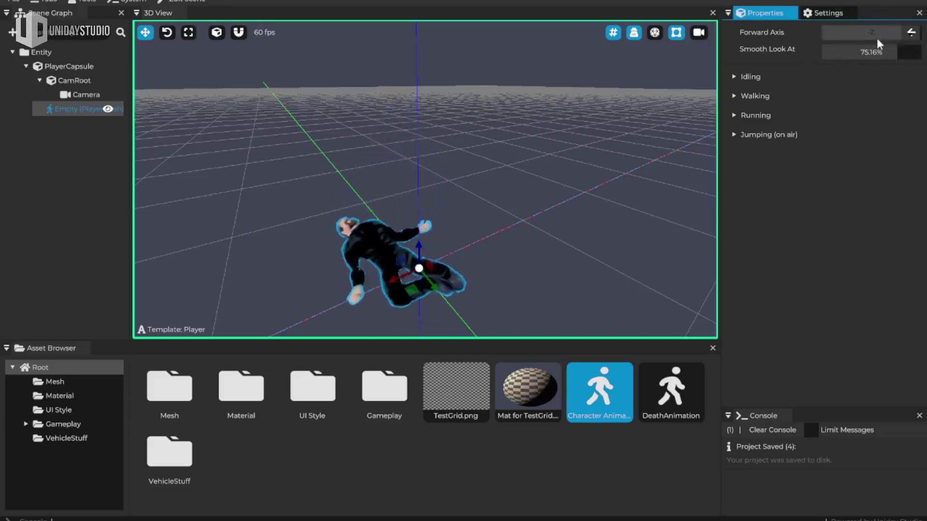
Step: Expand Idling and Walking, keeping Look at Direction as Walking's transform
click(763, 78)
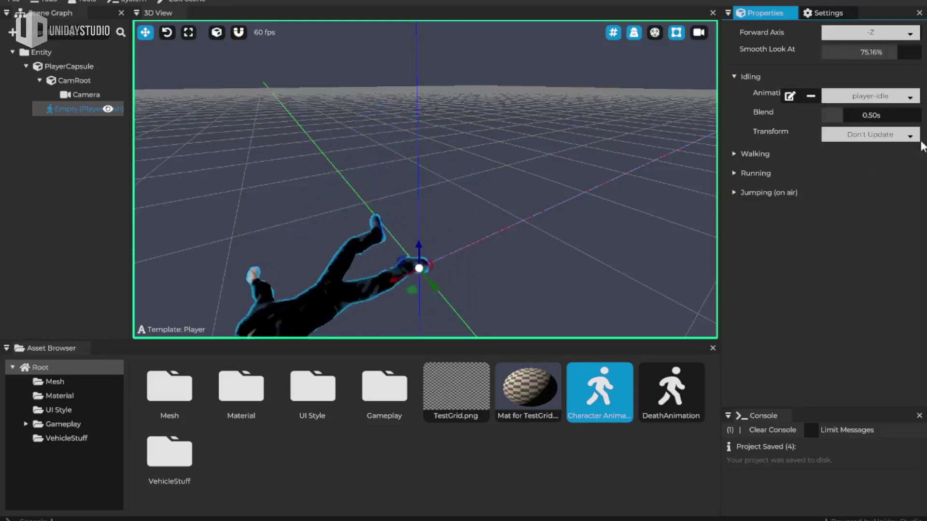
click(749, 154)
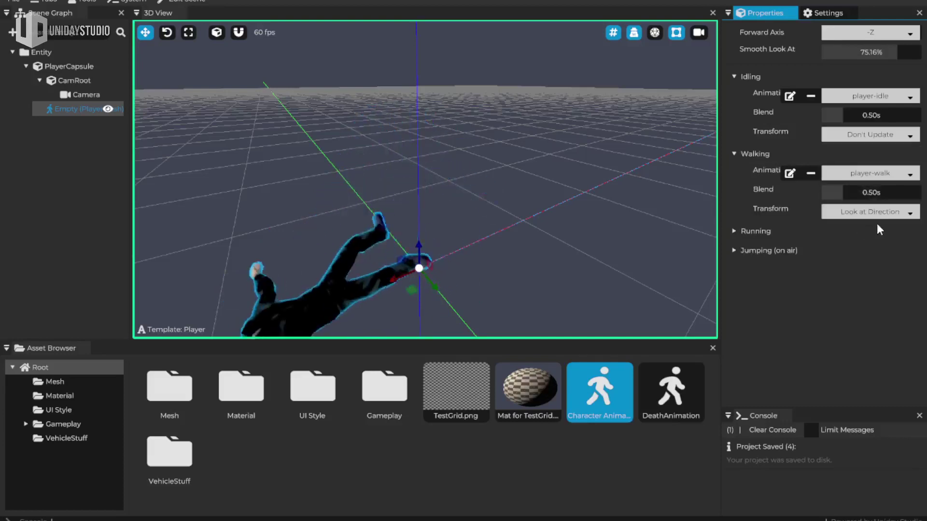
click(893, 211)
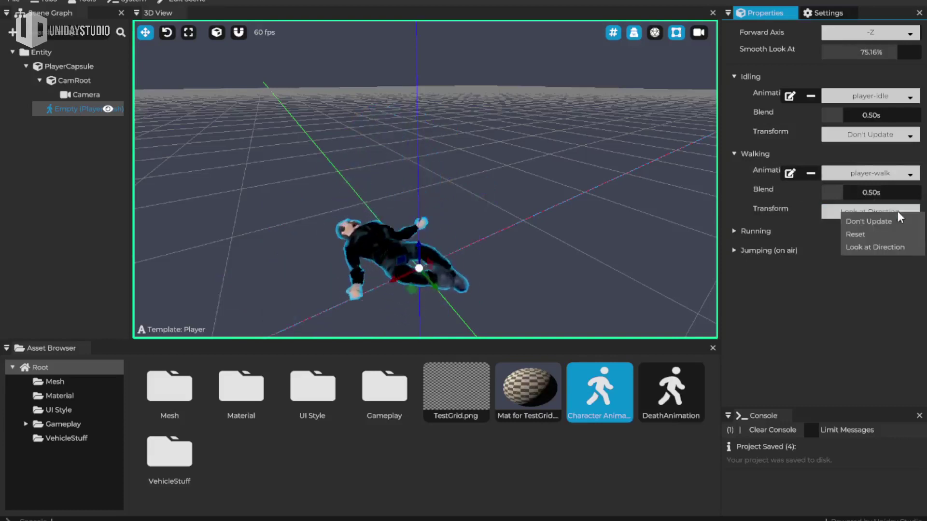
click(858, 316)
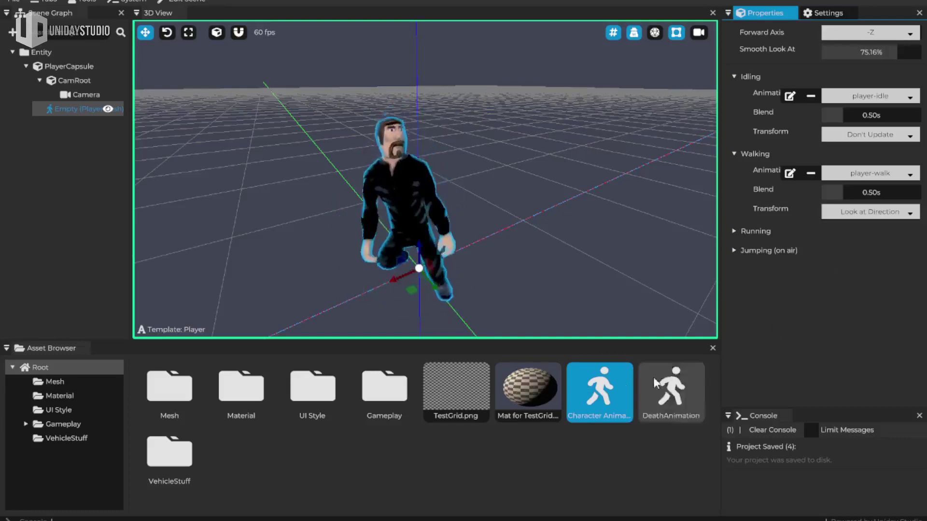
Step: Browse the Create Asset menu and Walking's transform choices, leaving them unchanged
right_click(514, 451)
mouse_move(573, 477)
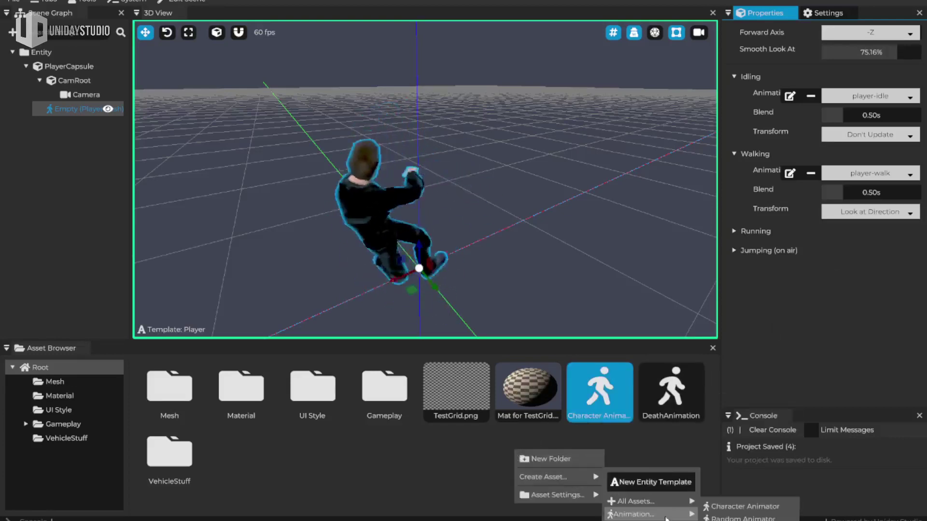
click(679, 454)
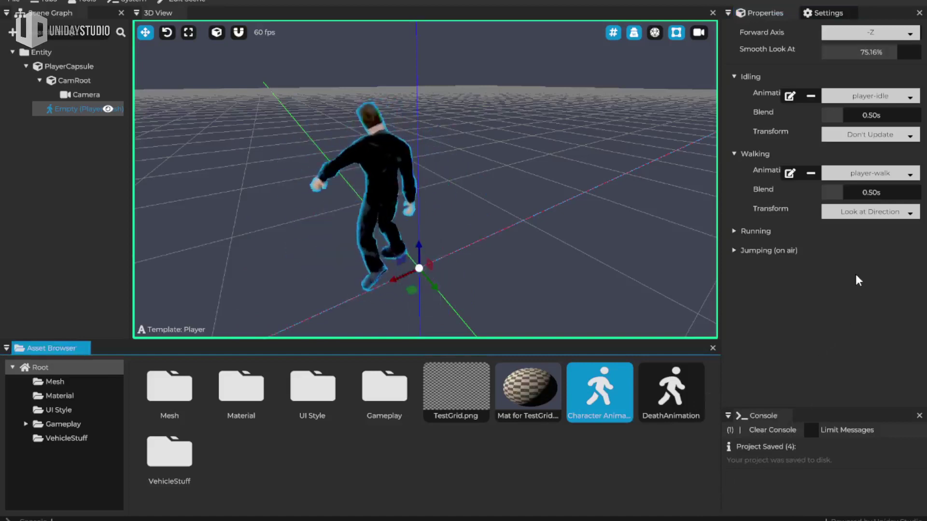
click(877, 216)
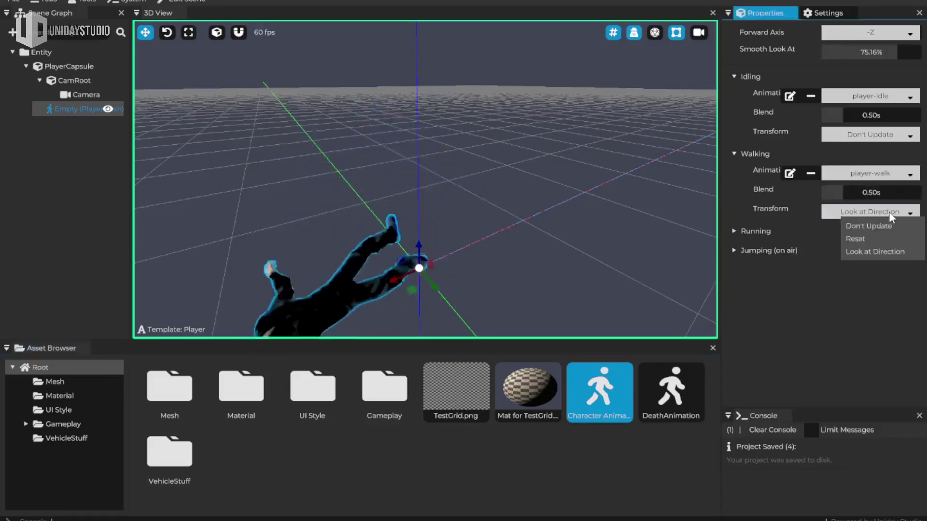
click(795, 330)
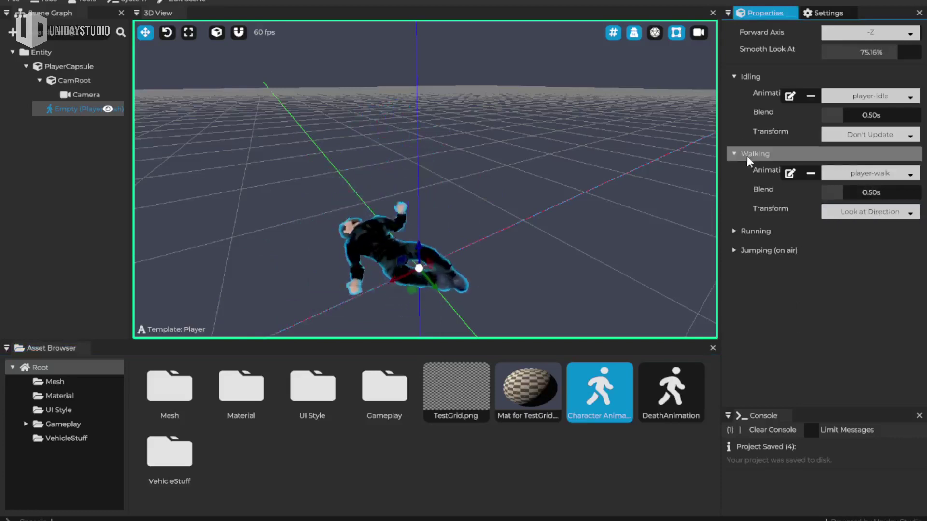
Step: Review the Running and Jumping sections, then select Empty (PlayerMesh) in the Scene Graph
click(746, 154)
click(786, 172)
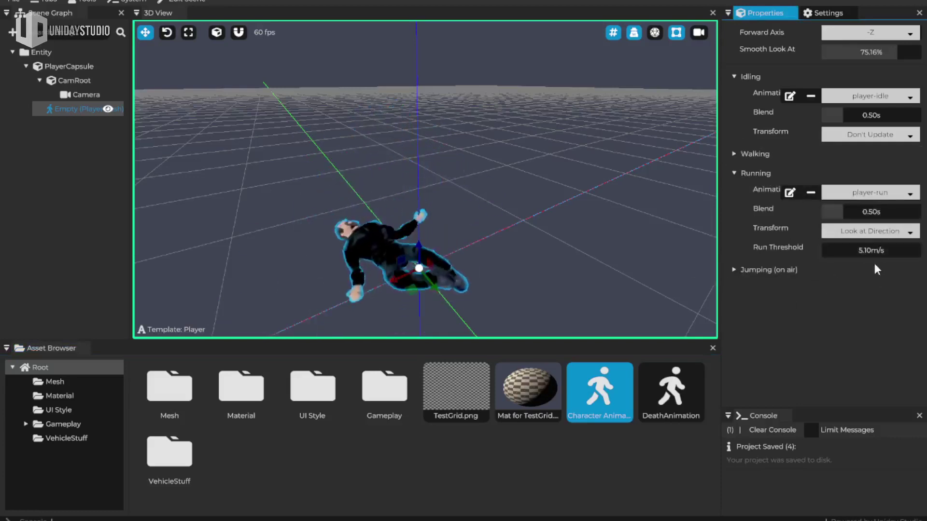
click(786, 271)
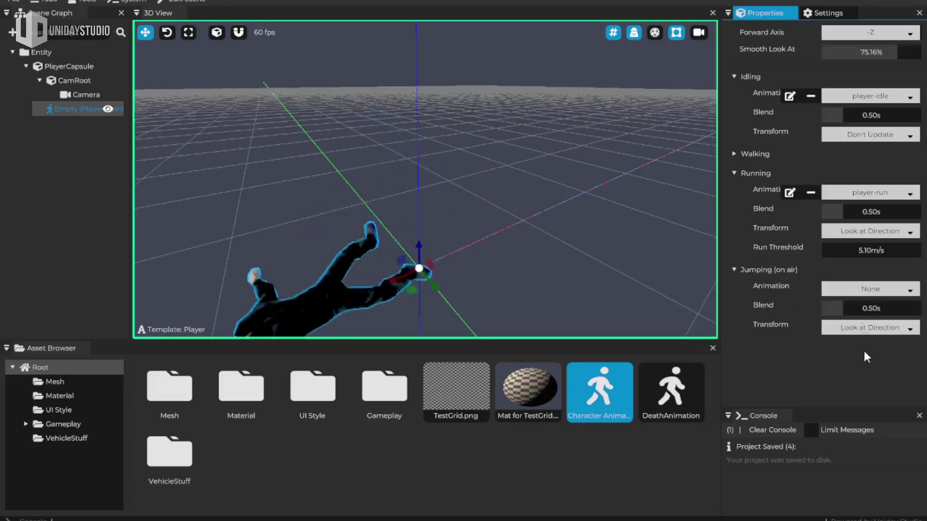
click(772, 269)
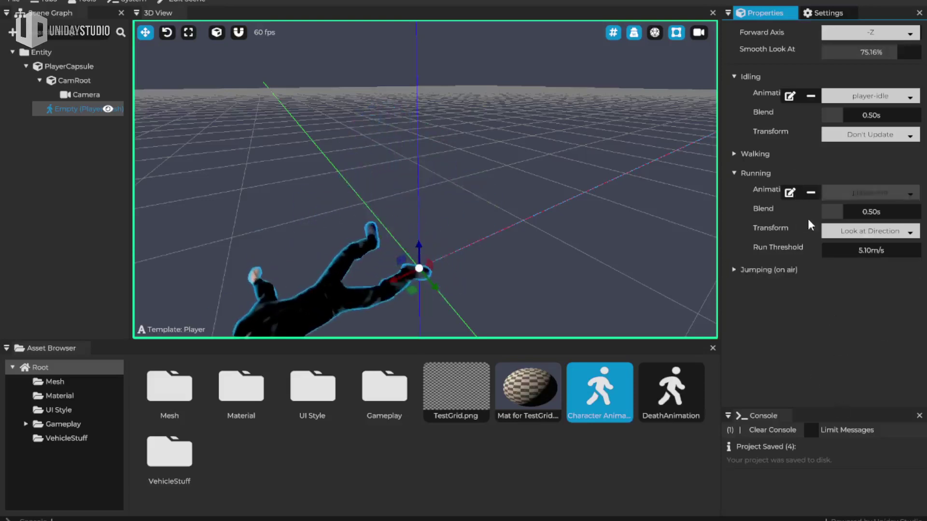
click(749, 175)
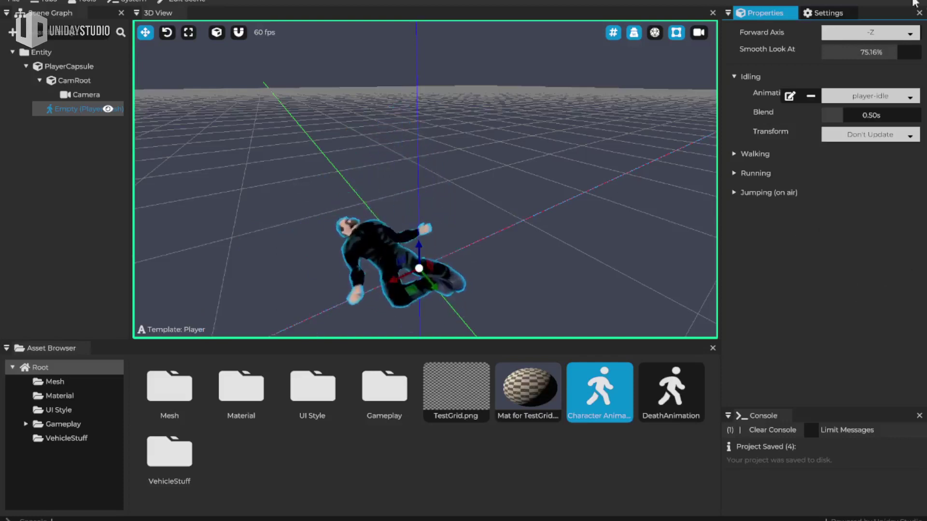
click(65, 113)
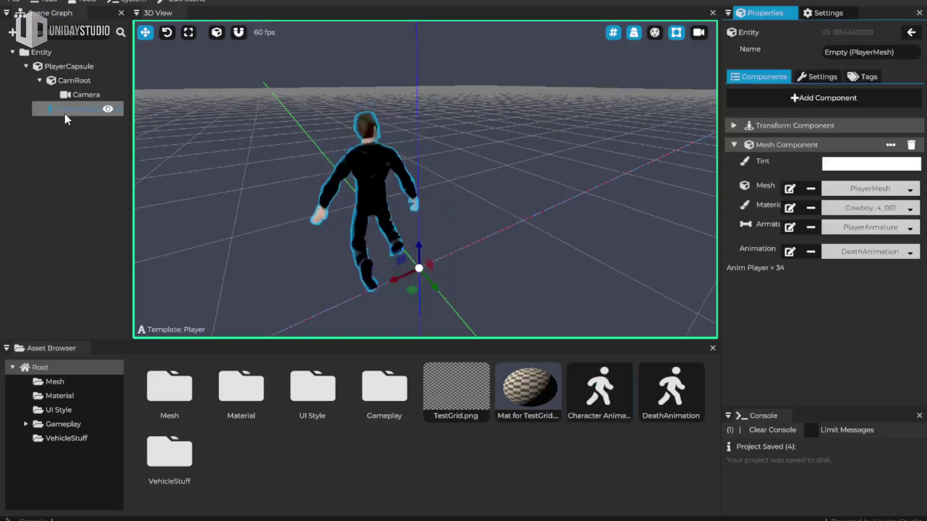
Step: Assign Character Animator as the player mesh's animation, then select PlayerCapsule
click(884, 252)
scroll(873, 340, down, 3)
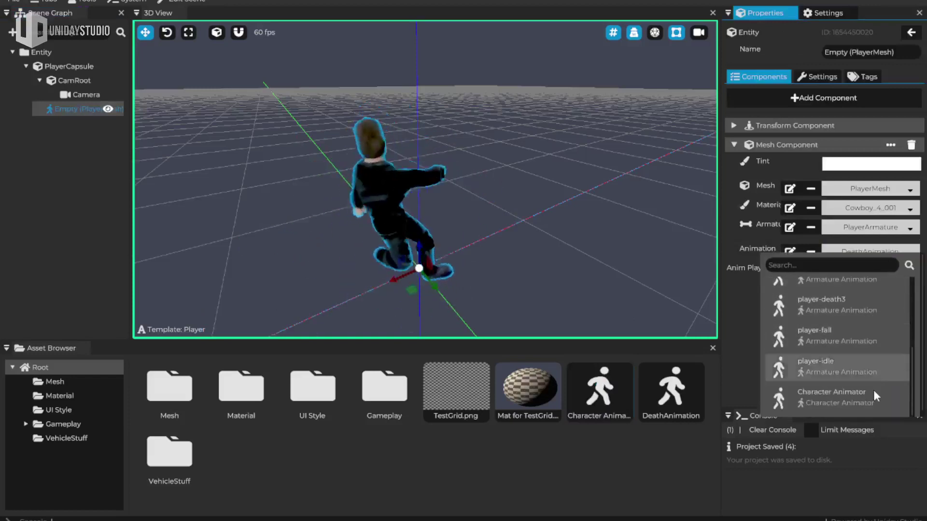
click(841, 399)
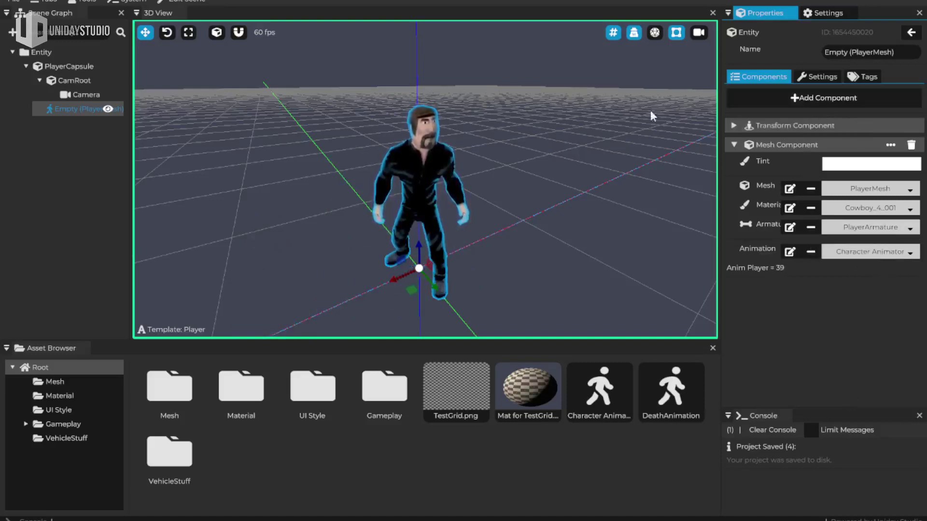
click(68, 68)
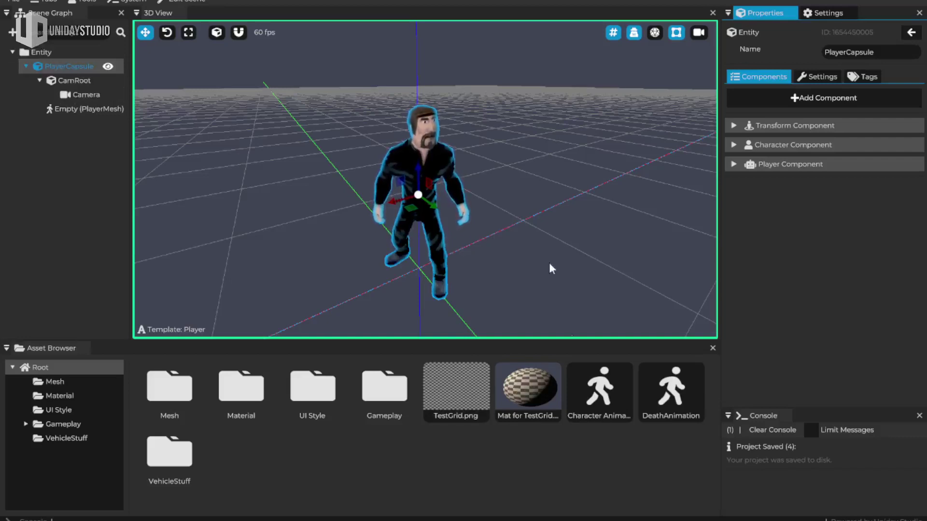
Step: Open the Scene in the Gameplay folder and start the game
double_click(375, 399)
double_click(241, 391)
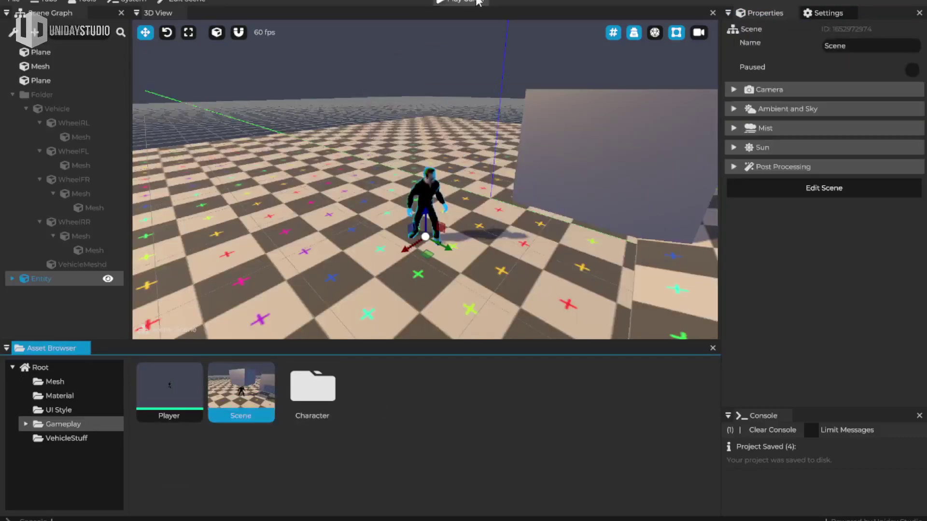
click(478, 2)
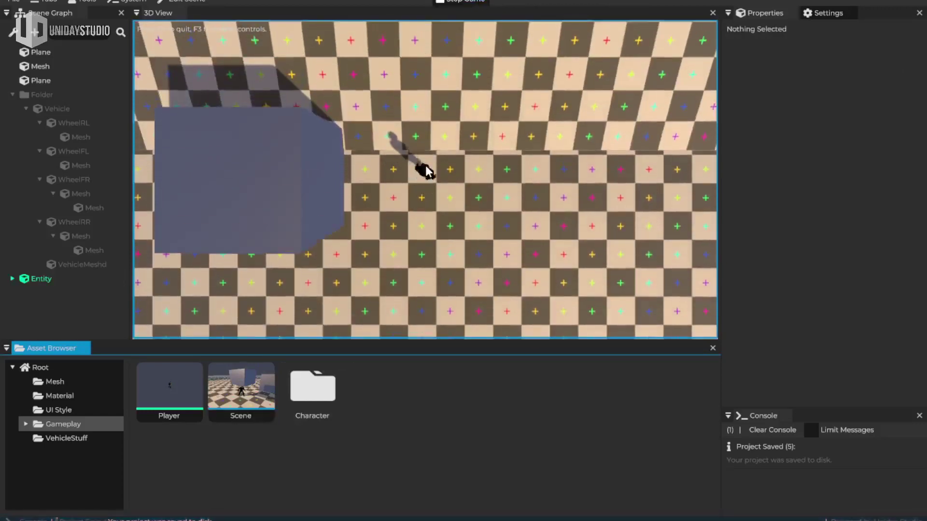
Step: Walk the character around the checkered floor, block and ramp with WASD, then stop the game
key(d)
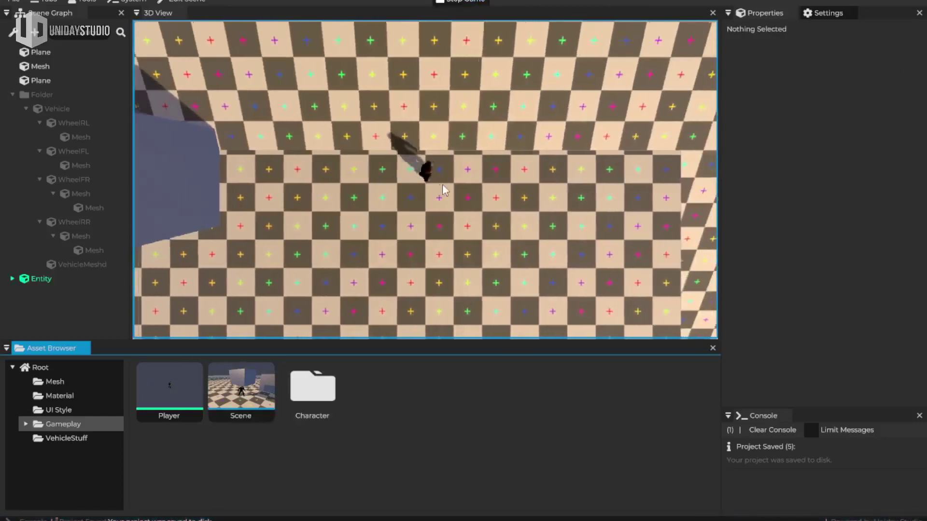
key(d)
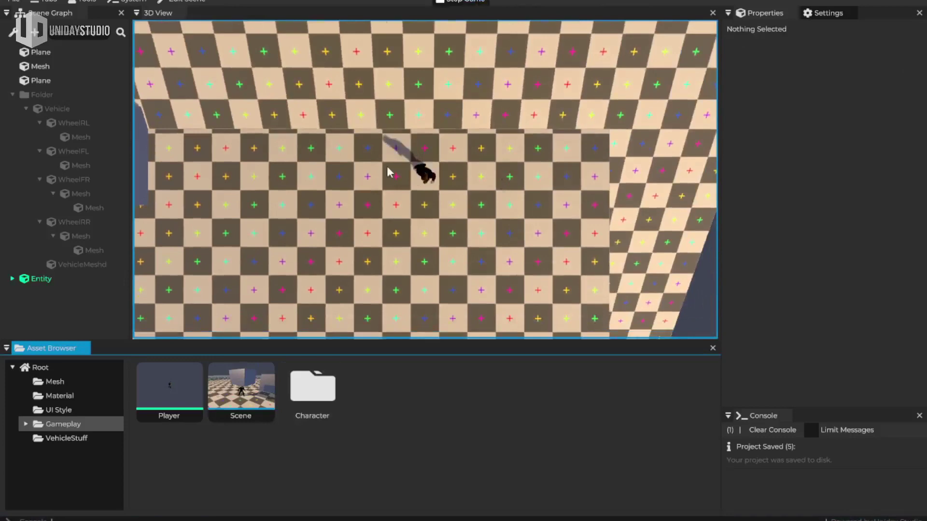
key(s)
key(a)
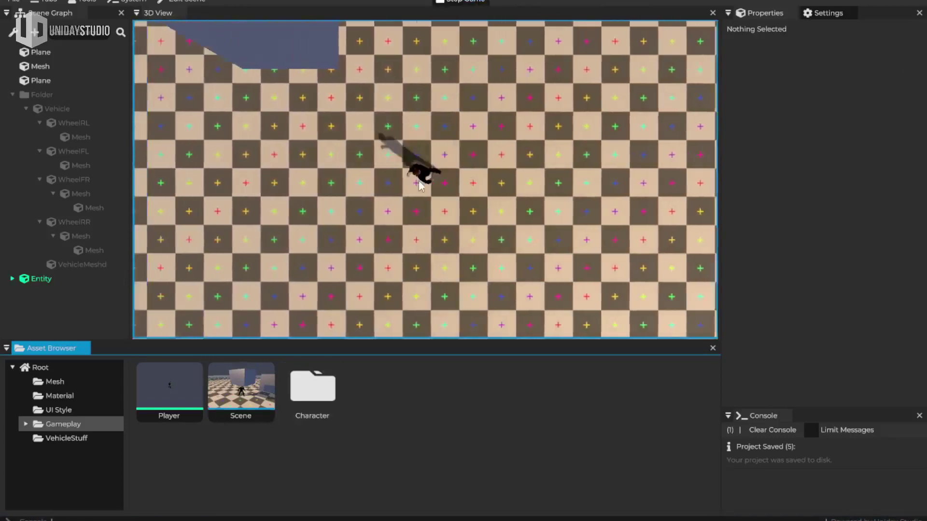
key(w)
key(w)
key(d)
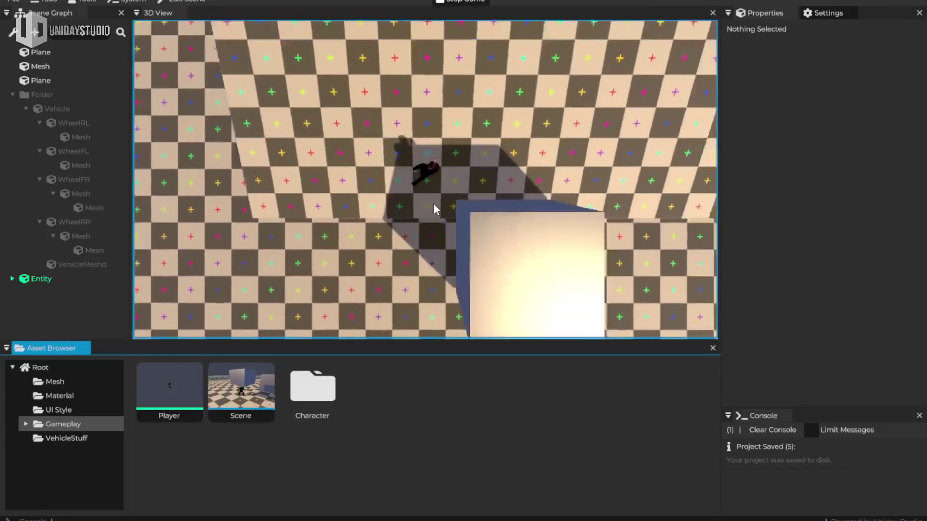
key(s)
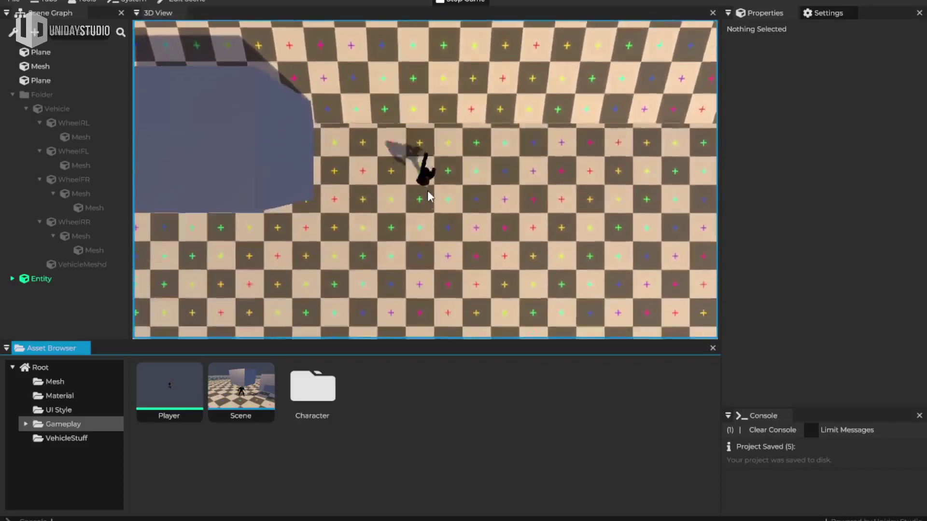
key(w)
key(s)
key(a)
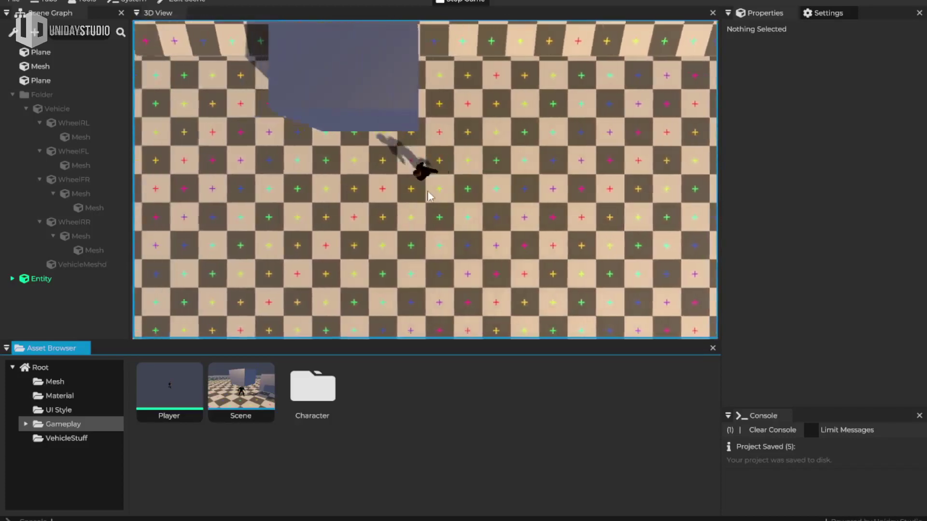
key(w)
key(d)
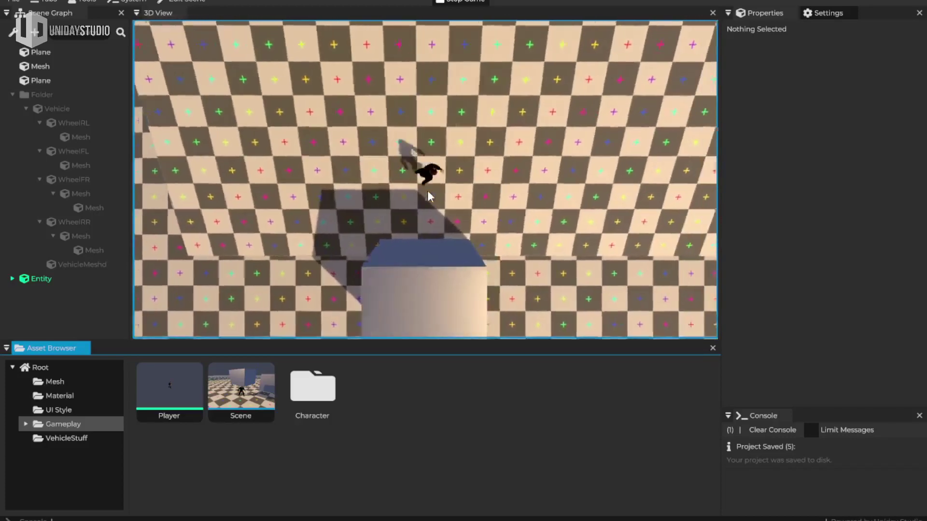
key(s)
key(w)
key(a)
key(s)
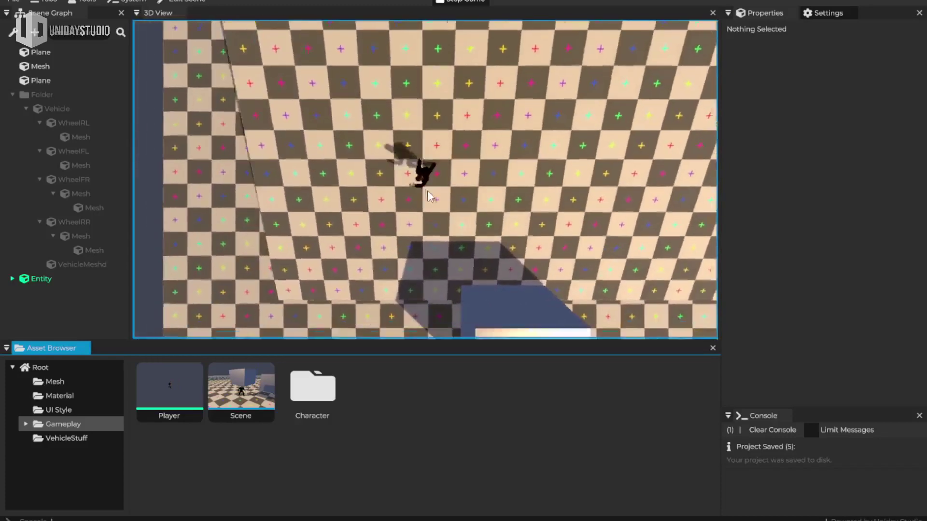
key(d)
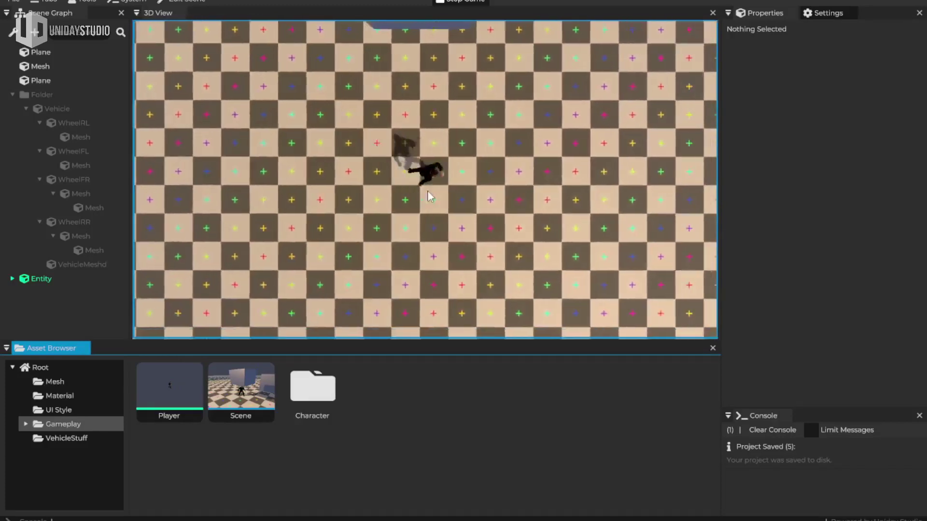
key(w)
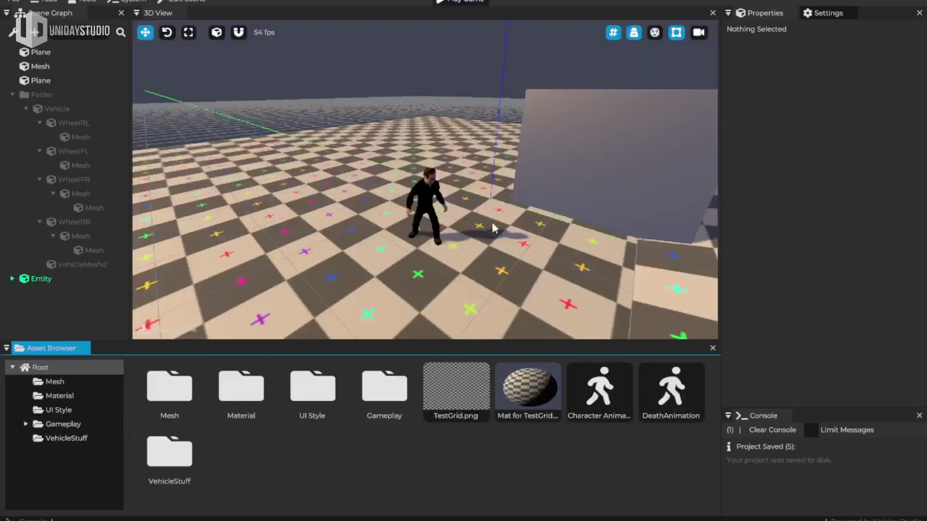
right_drag(492, 225, 425, 172)
key(w)
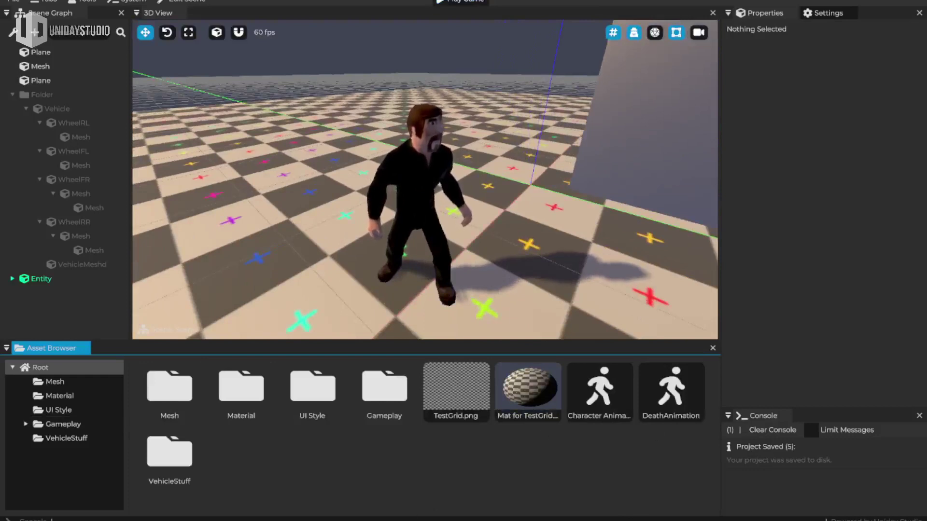
Step: Bring Visual Studio forward and scroll through TextEditor.cpp
click(365, 512)
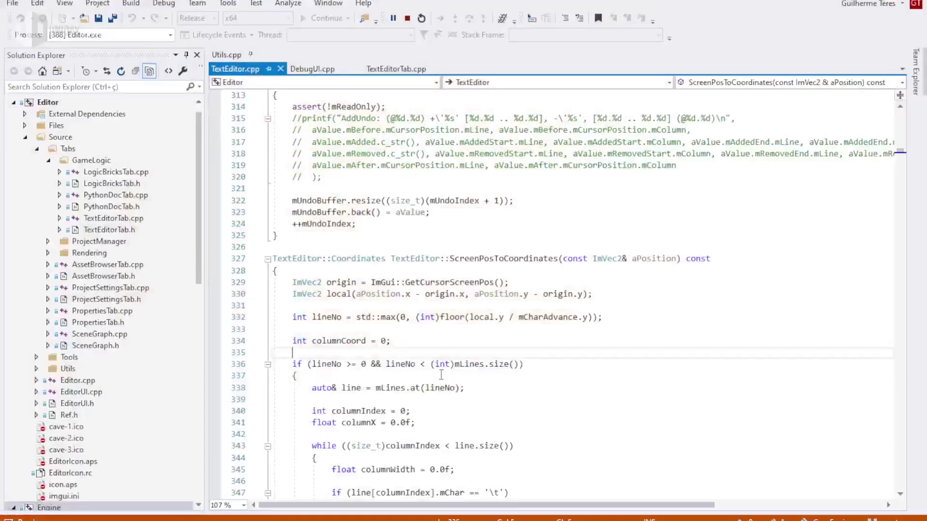
scroll(429, 306, down, 1)
scroll(427, 304, down, 14)
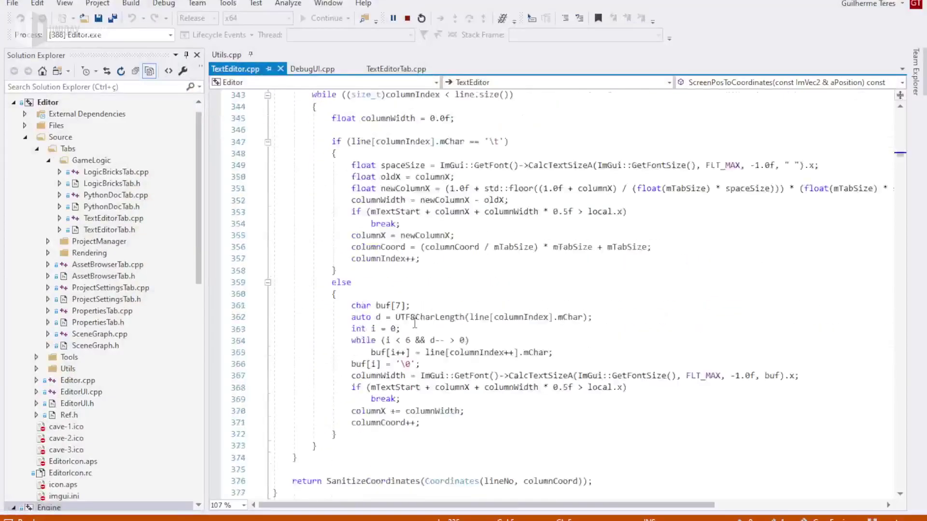
Step: Look through DebugUI.cpp, then return to the Cave Engine editor
click(311, 68)
scroll(517, 349, down, 4)
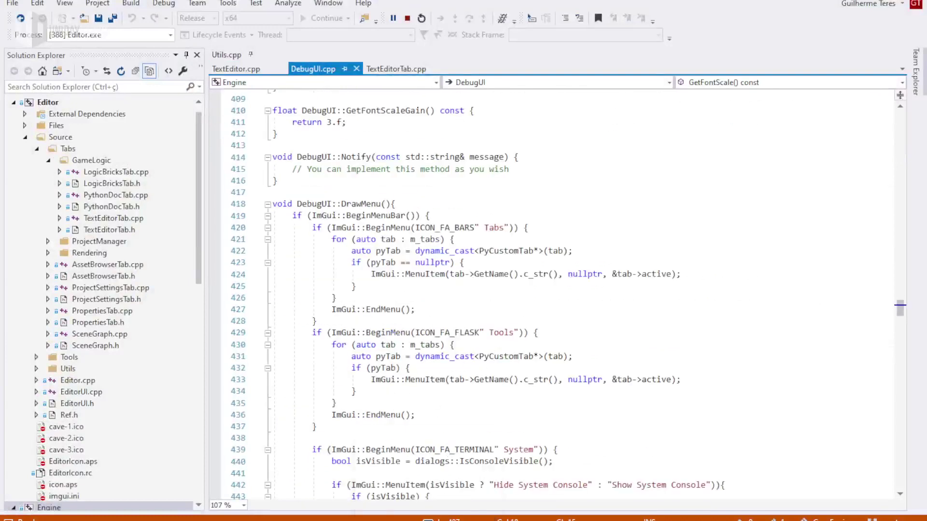
mouse_move(426, 520)
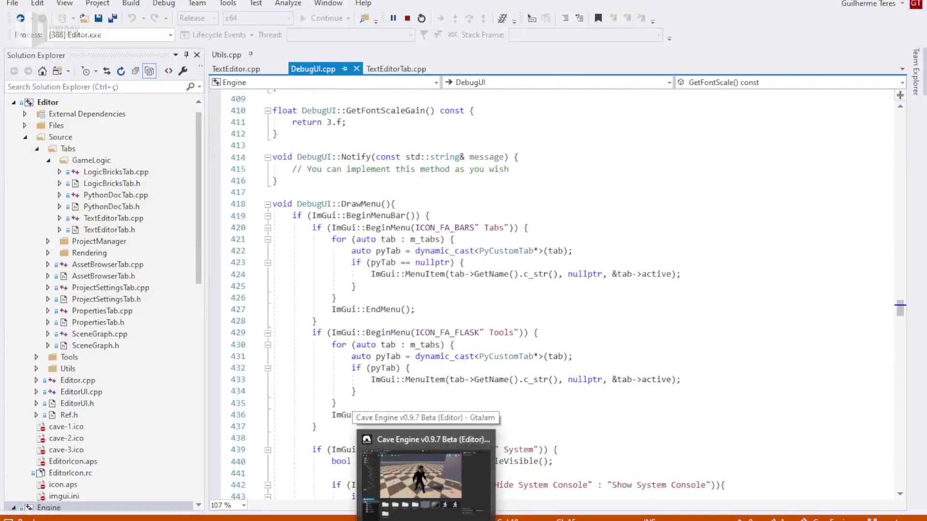
click(425, 463)
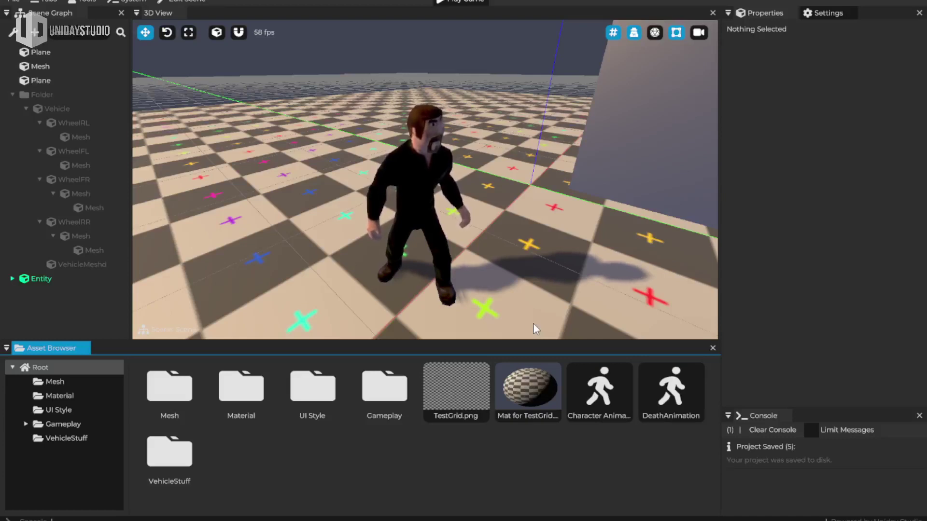
Step: Show the Character Animation asset, then select the scene's Entity and edit its Player template
click(610, 400)
mouse_move(607, 405)
mouse_down()
mouse_move(715, 281)
mouse_move(697, 133)
mouse_move(590, 407)
mouse_up()
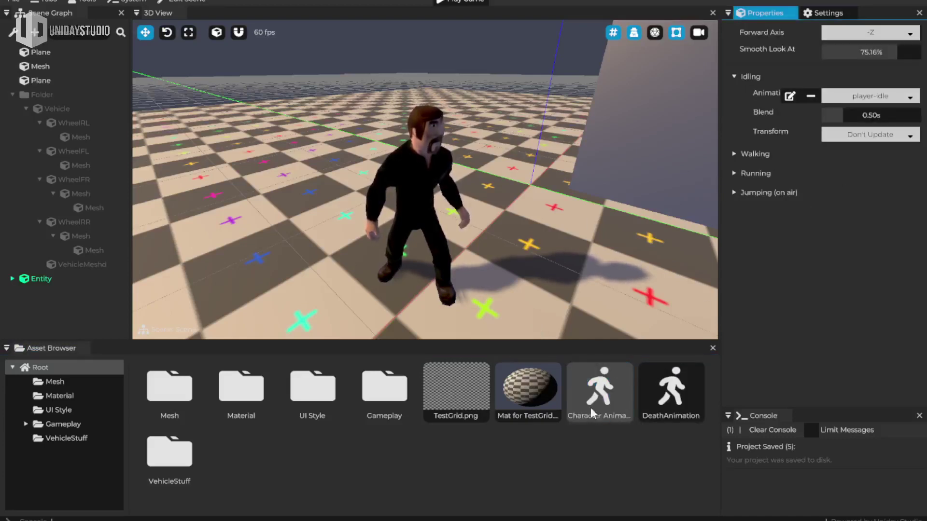
click(37, 279)
click(828, 203)
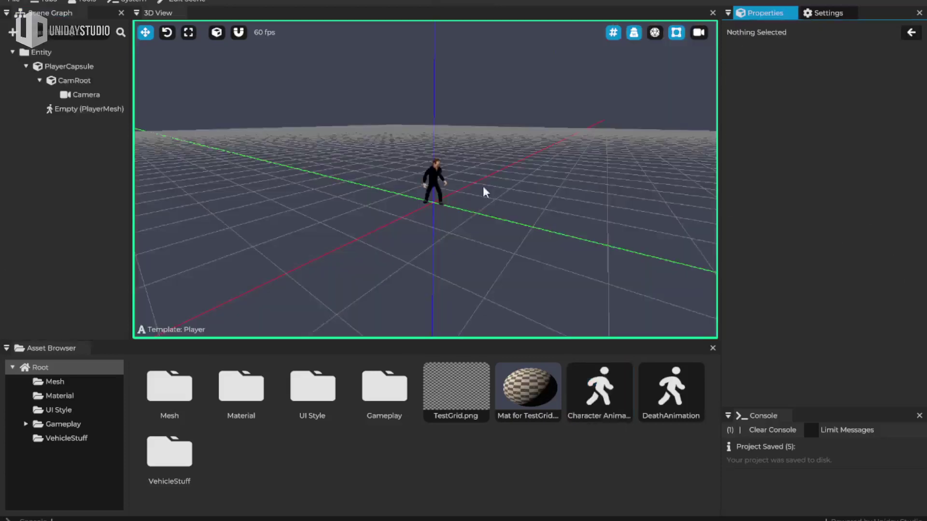
Step: Frame the template's character, show the player mesh components, and open Character Animation's settings
click(444, 180)
key(f)
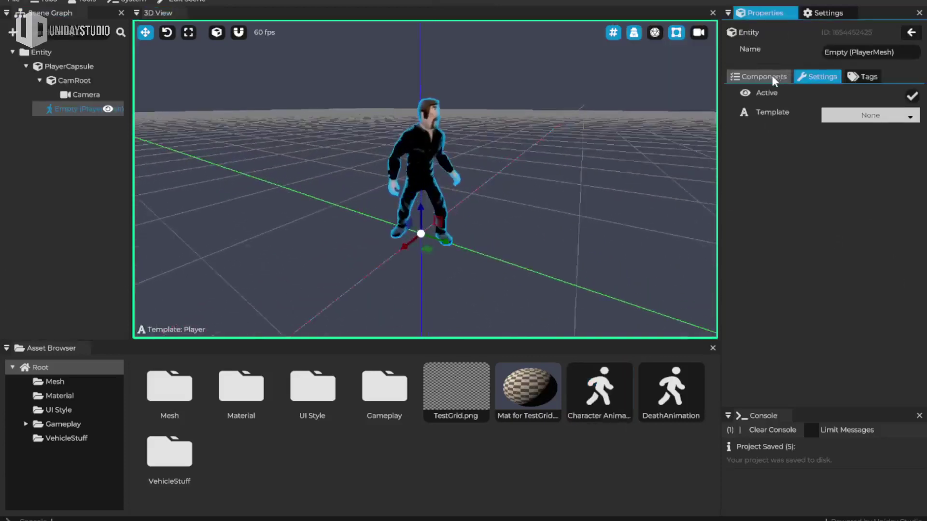
click(772, 76)
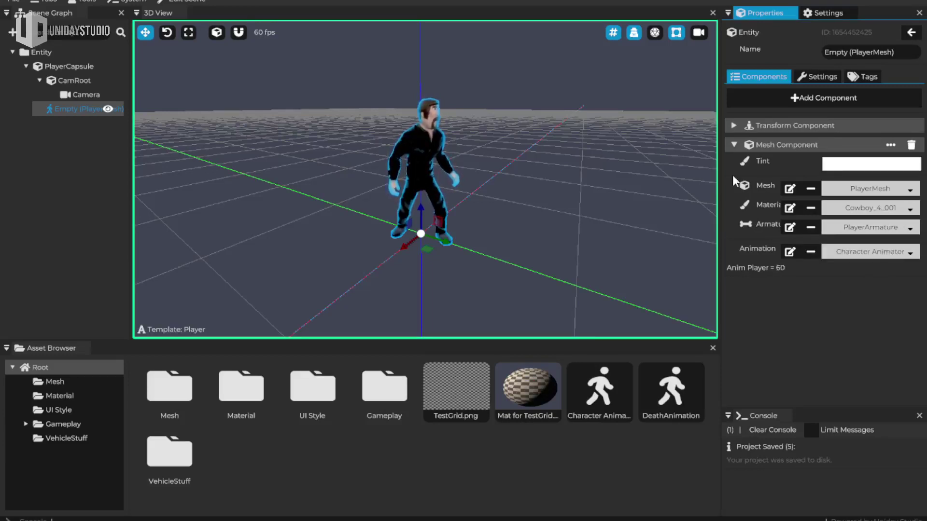
click(604, 396)
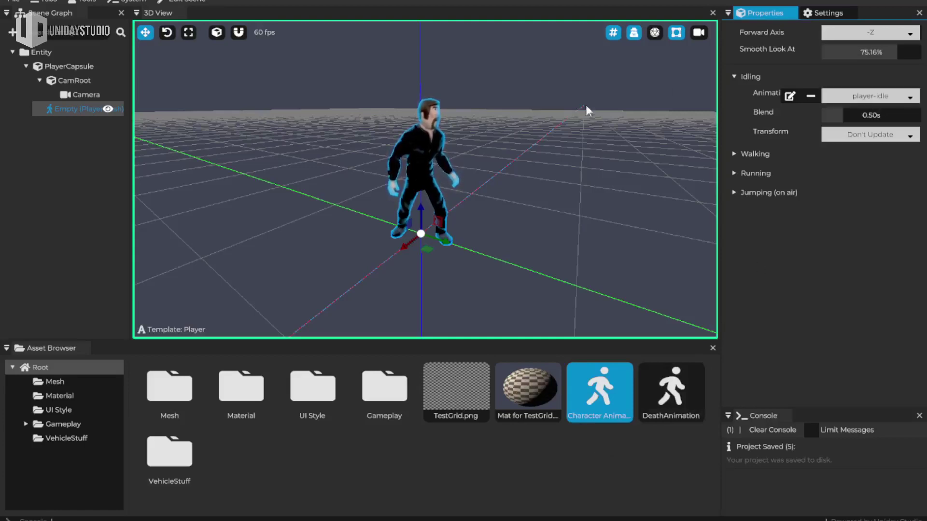
Step: Set the Idling Animation to DeathAnimation to preview it, then select the Gameplay folder
click(888, 94)
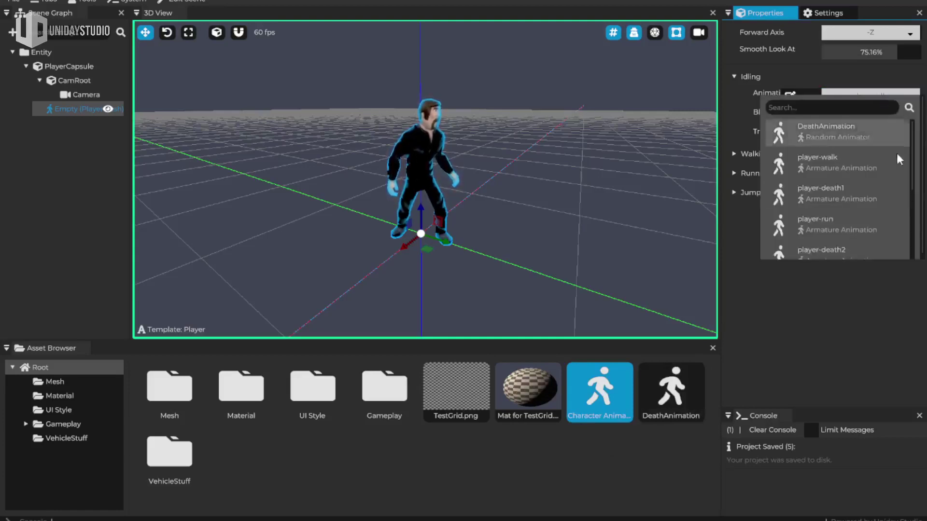
click(842, 132)
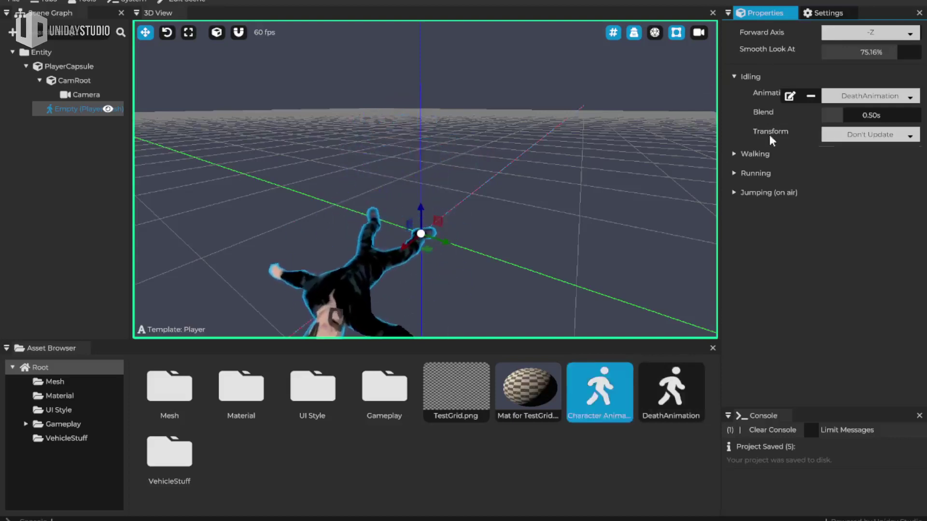
drag(879, 102, 885, 103)
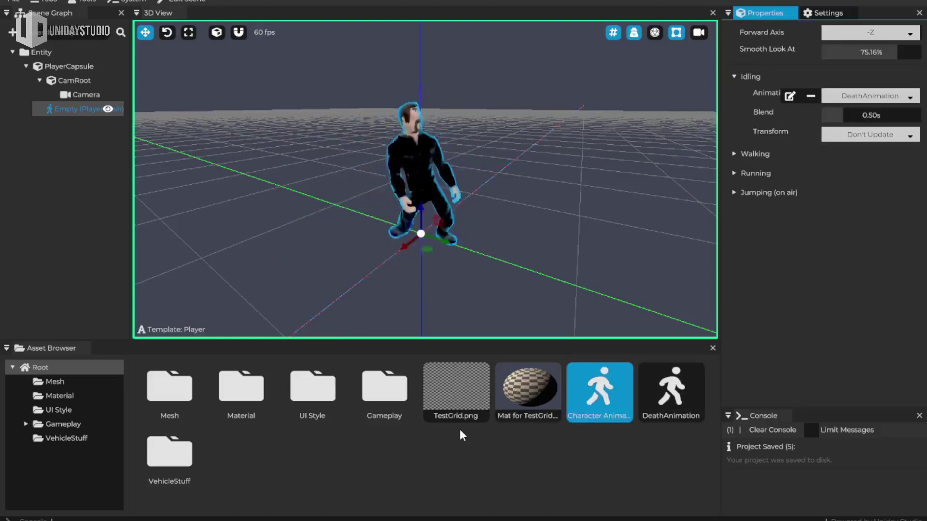
click(384, 389)
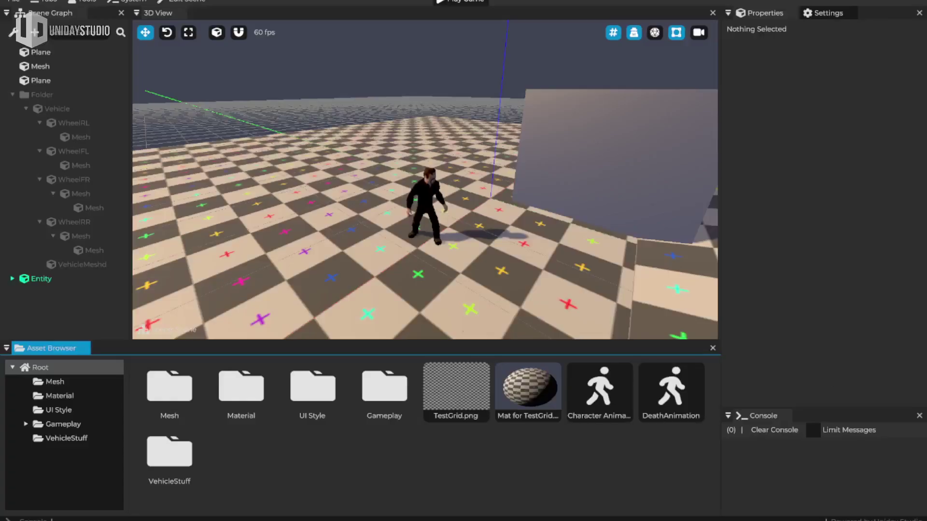
Step: Select the player Entity in the level and fly the camera in closer to it
click(421, 208)
scroll(421, 208, up, 3)
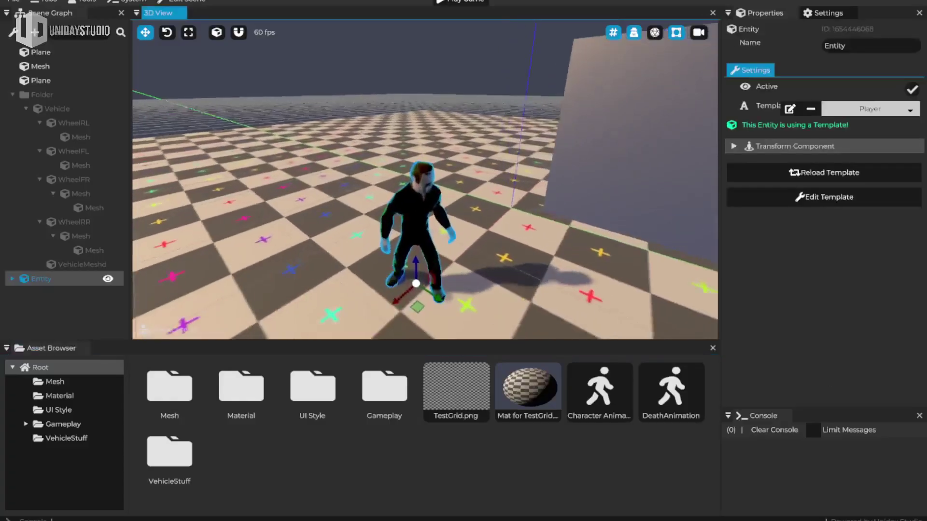
key(w)
right_drag(466, 191, 466, 191)
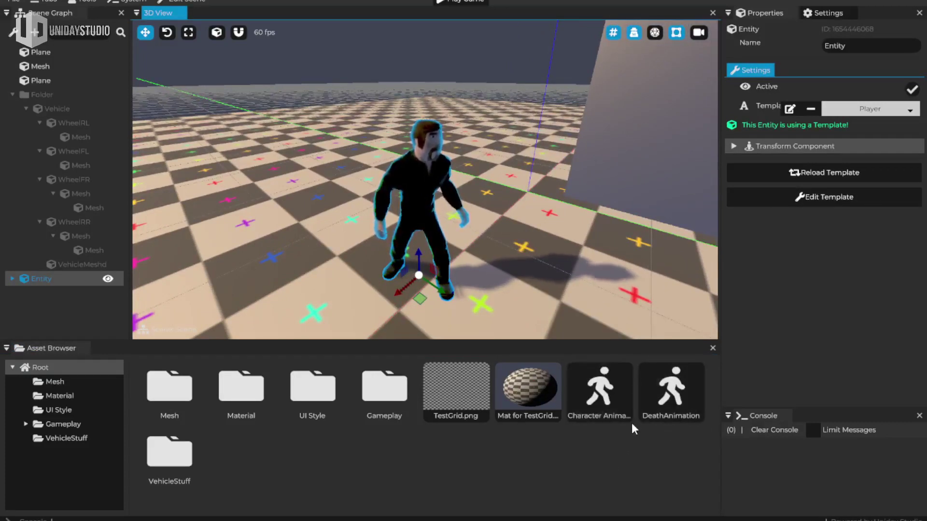
Step: Open the DeathAnimation random animator and browse its New Animation list without adding one
click(686, 394)
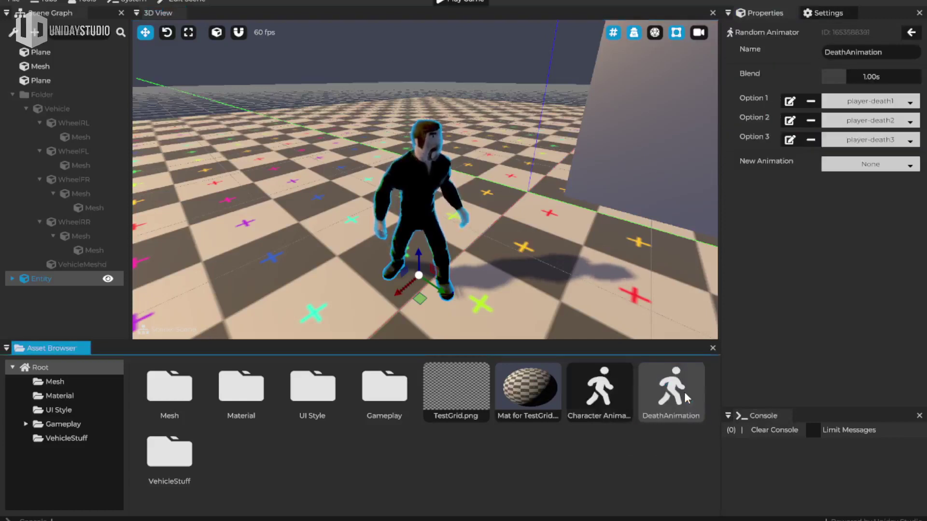
click(847, 164)
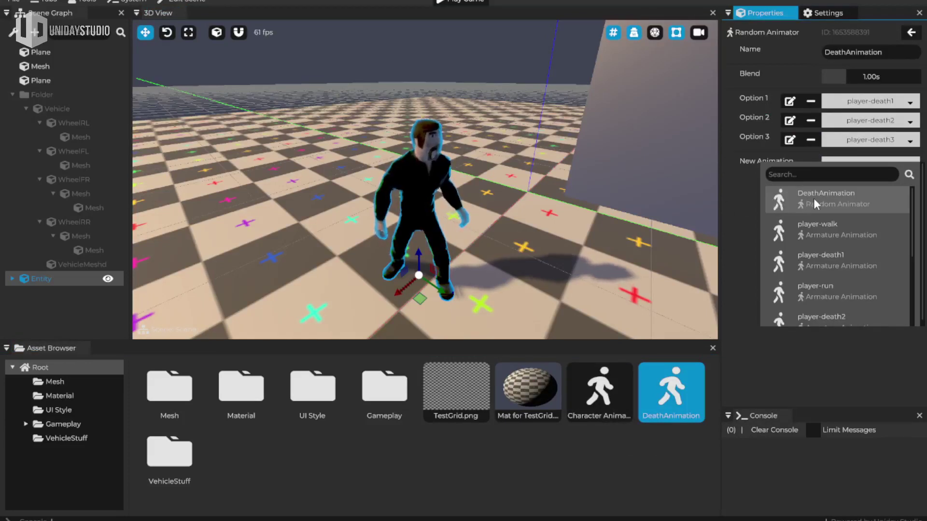
click(754, 201)
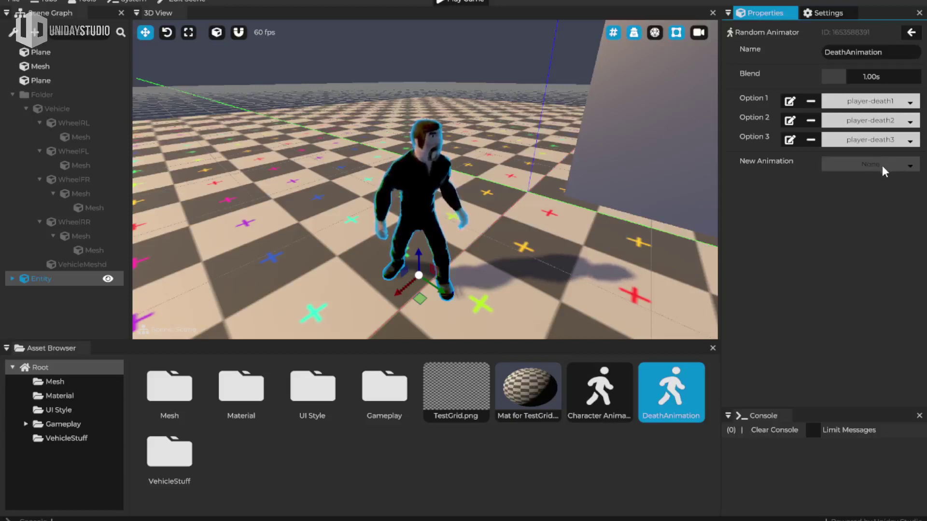
click(526, 471)
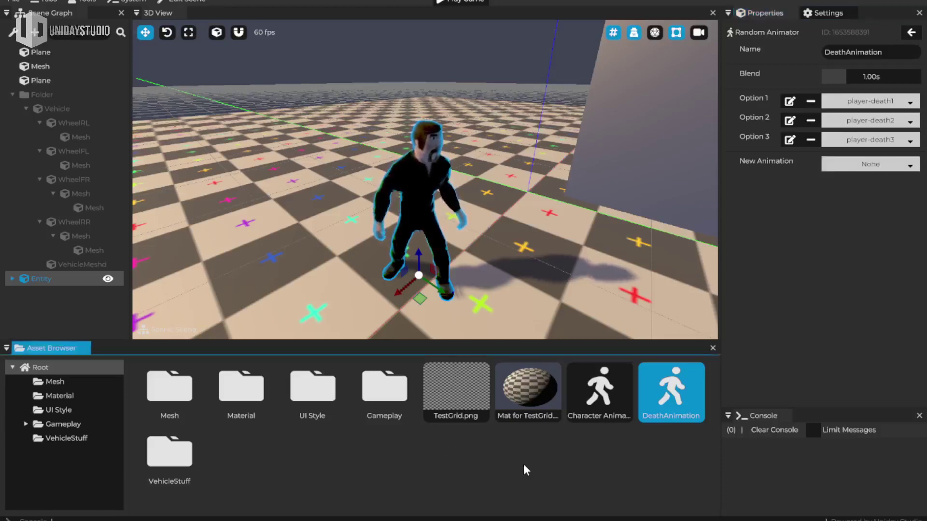
Step: Start the game and run the character around the top-down view with WASD
click(479, 2)
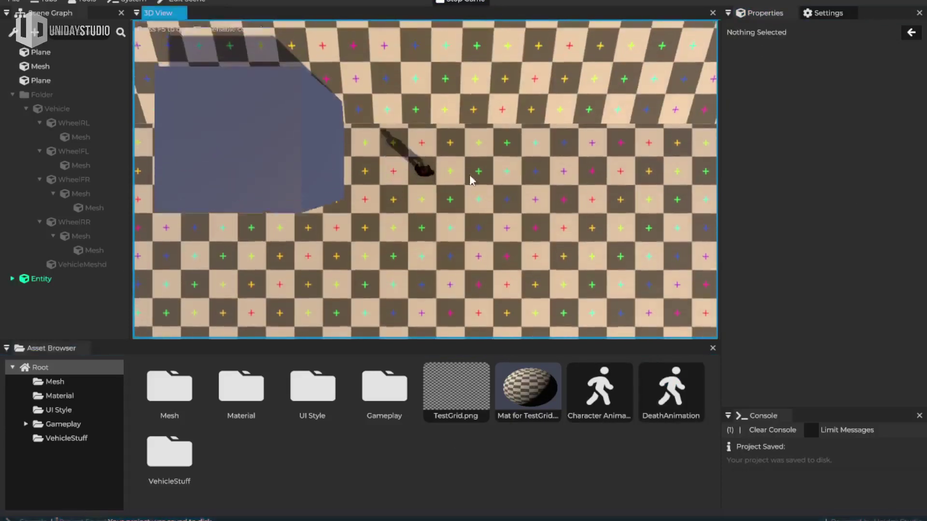
key(w)
key(a)
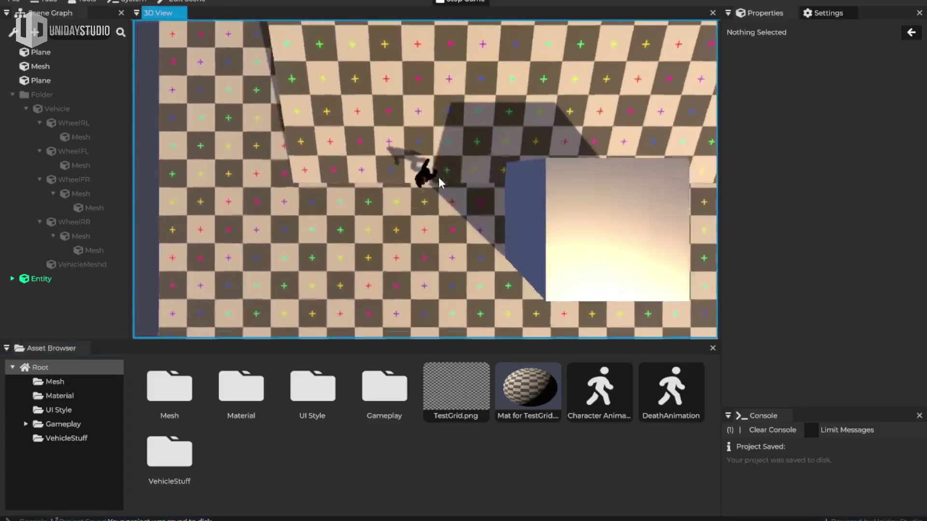
key(d)
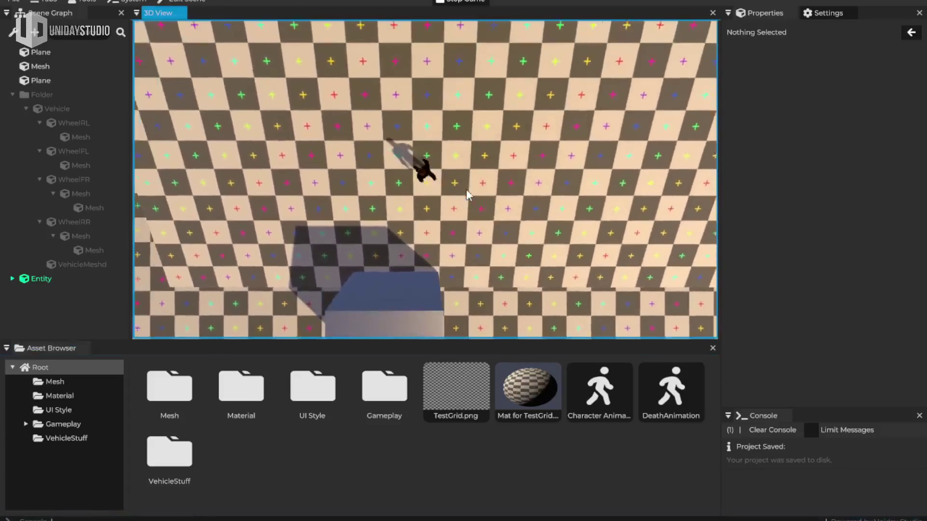
key(w)
key(a)
key(s)
key(d)
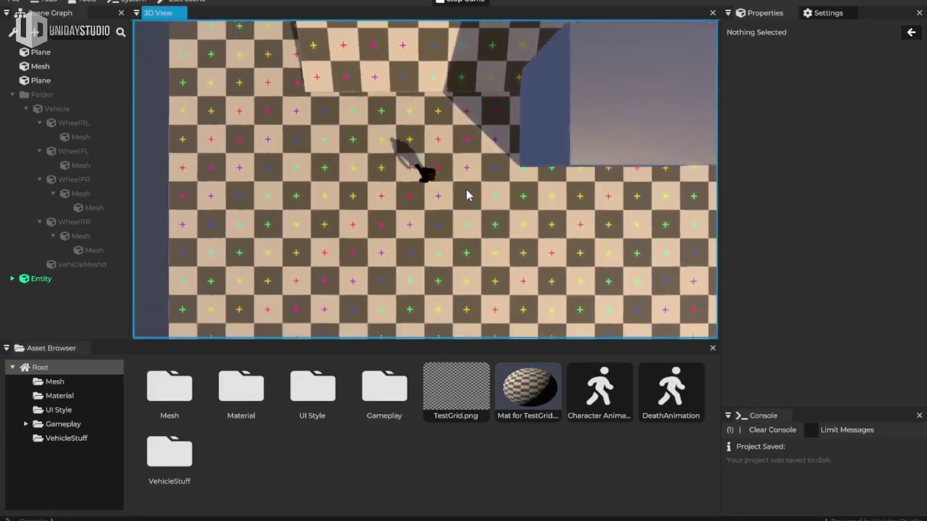
key(s)
Step: Keep steering the character around the level in every direction, then stop the game
key(w)
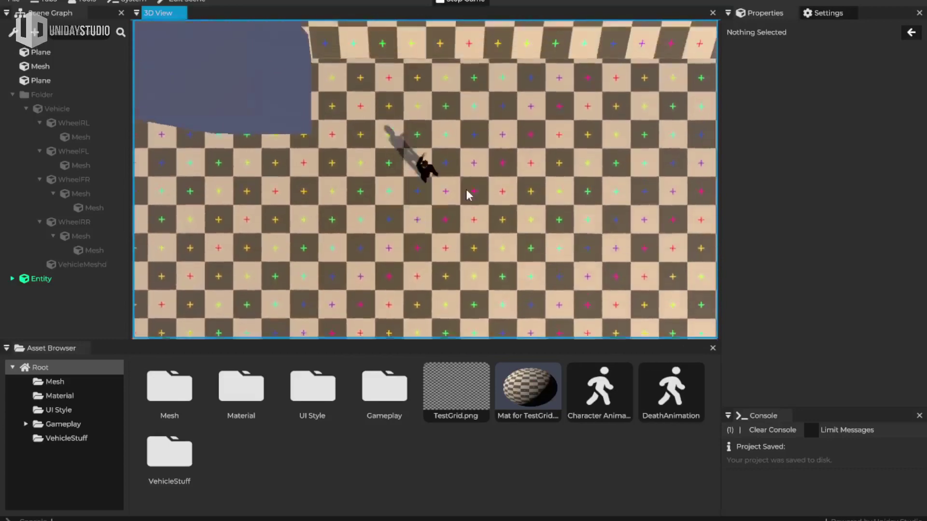
key(w)
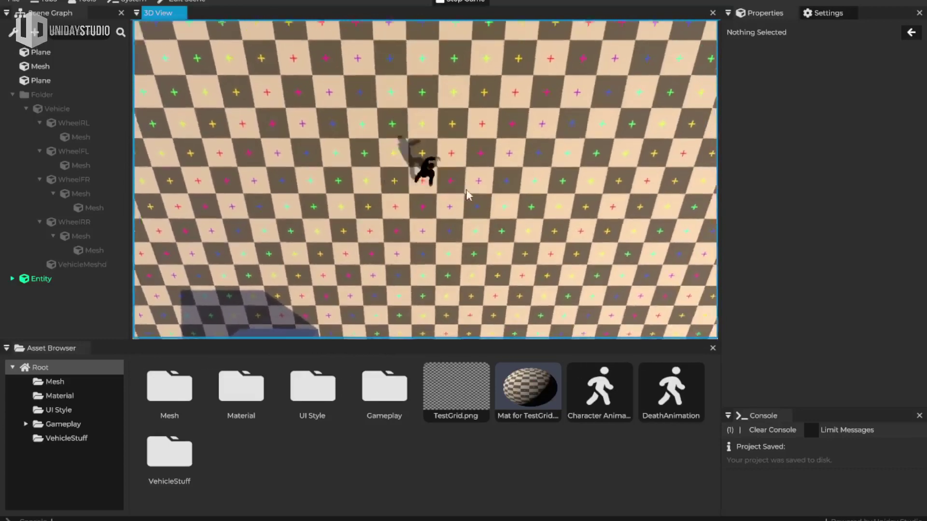
key(d)
key(s)
key(a)
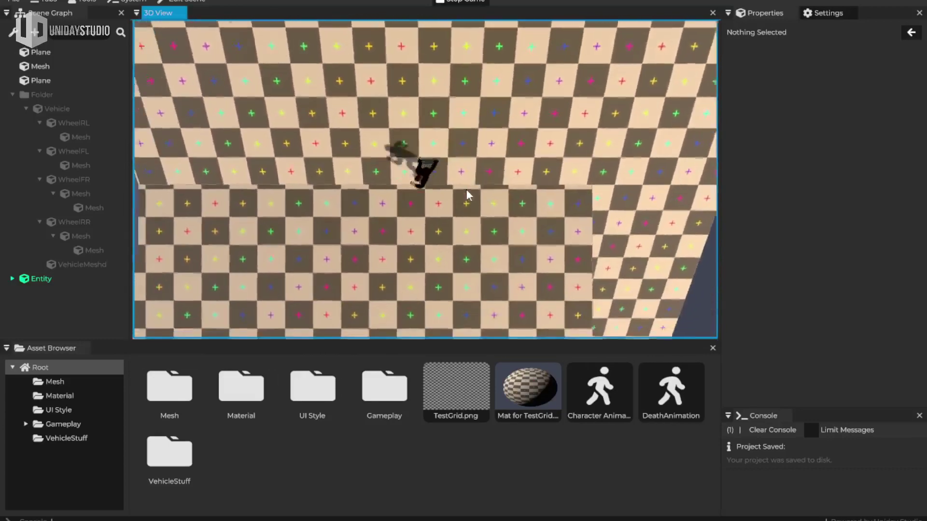
key(a)
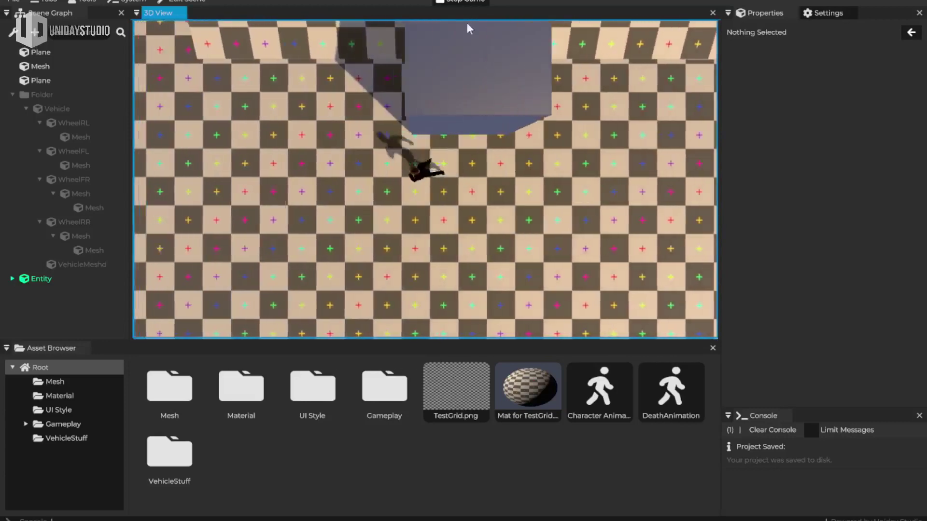
key(w)
key(d)
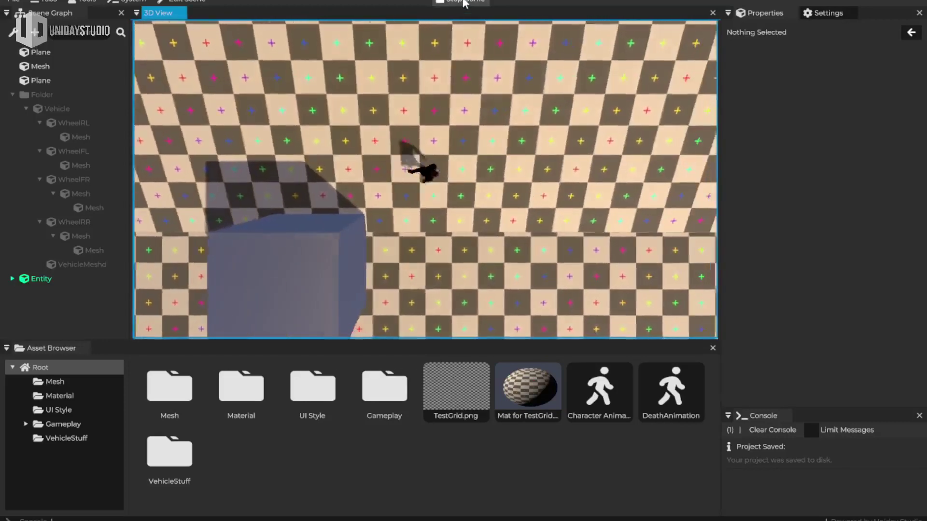
key(s)
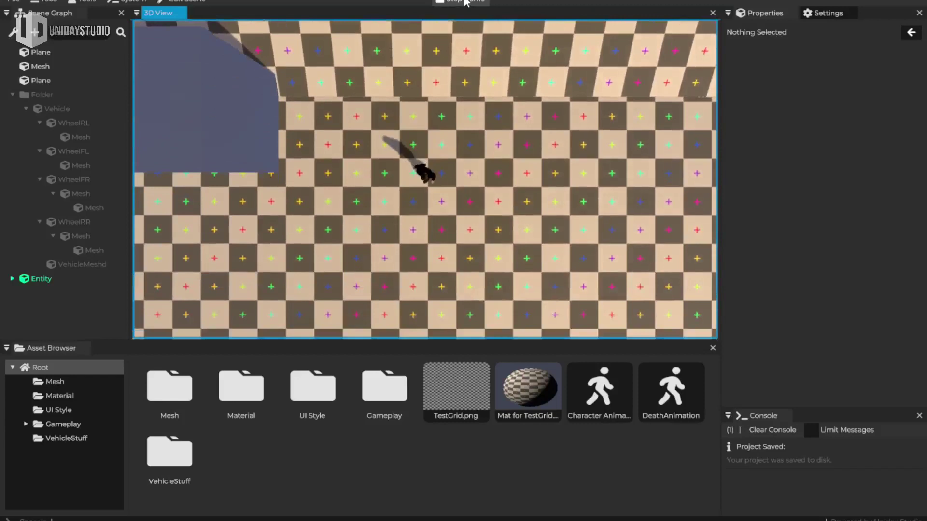
click(465, 3)
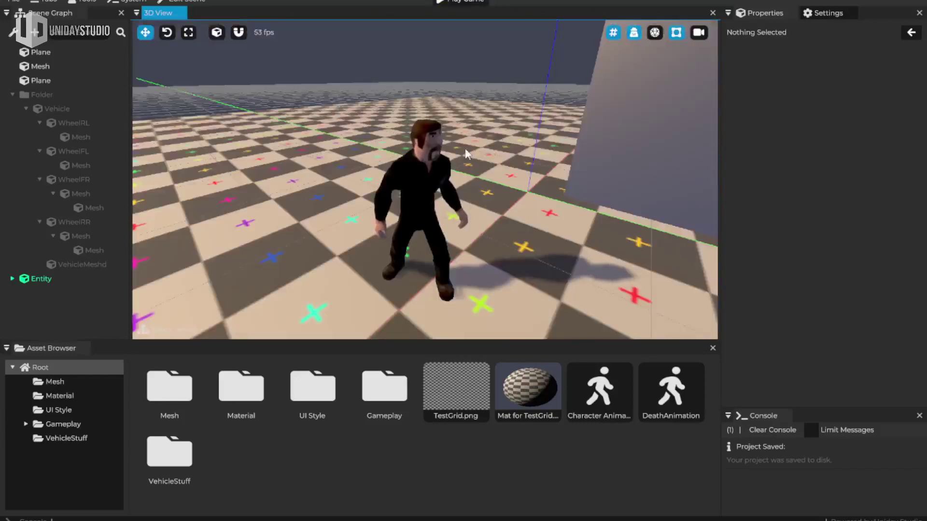
click(33, 94)
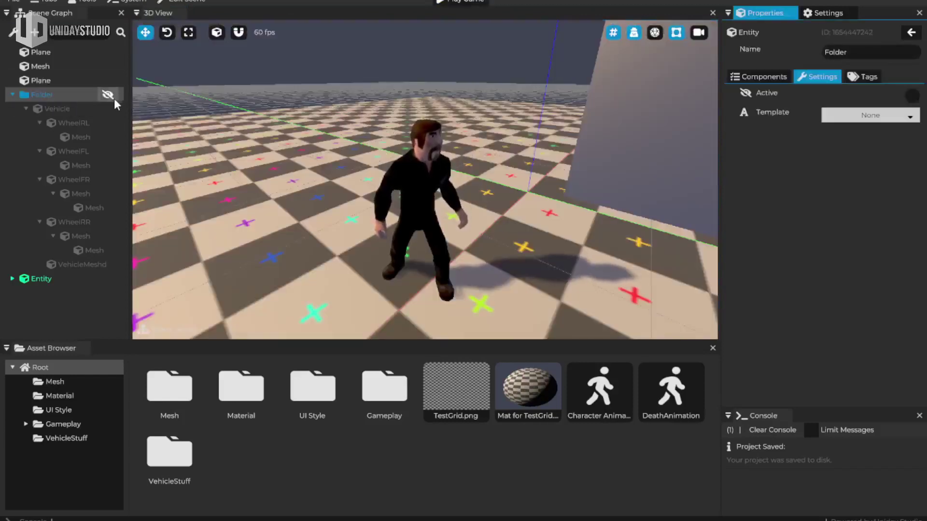
click(111, 95)
right_drag(432, 164, 222, 219)
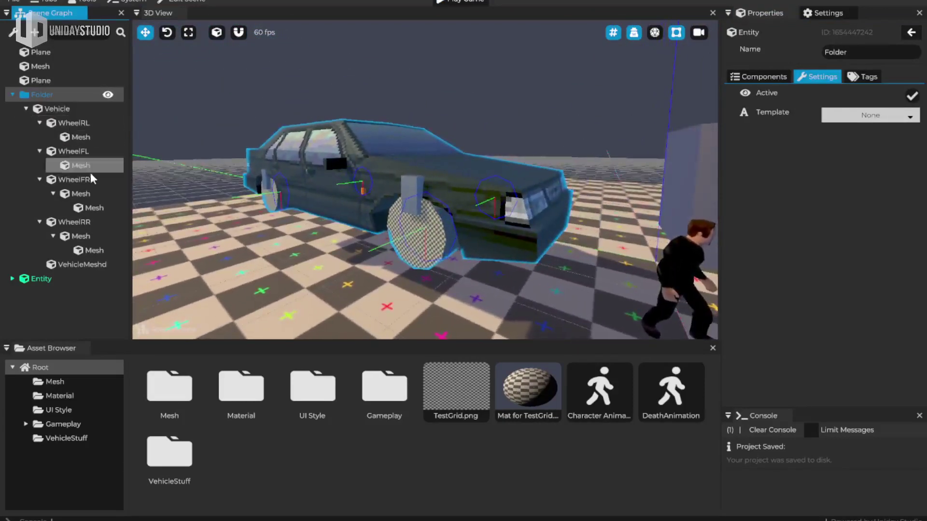
click(111, 95)
mouse_move(474, 125)
right_down()
mouse_move(521, 145)
mouse_move(483, 138)
right_up()
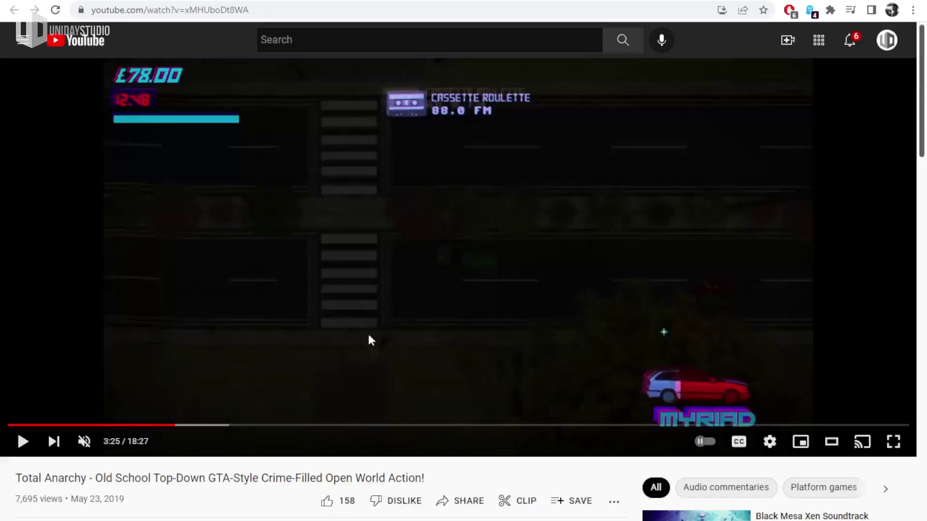
Step: Play the Total Anarchy gameplay video, pause and resume it, then pause it again
click(459, 258)
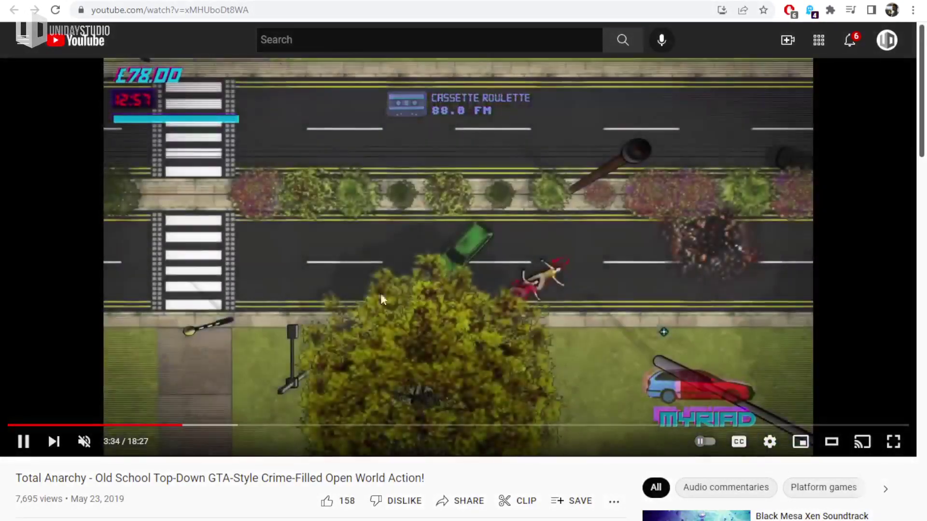
click(529, 310)
click(526, 307)
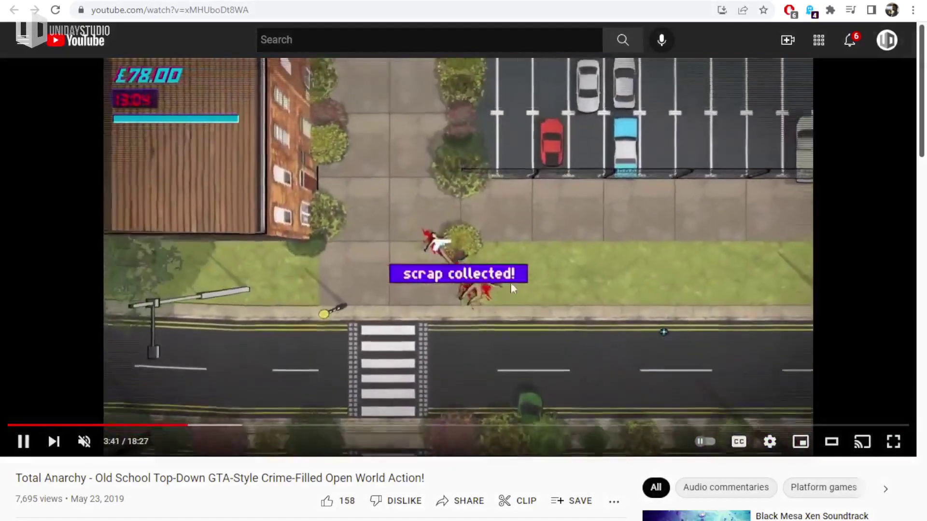
click(553, 278)
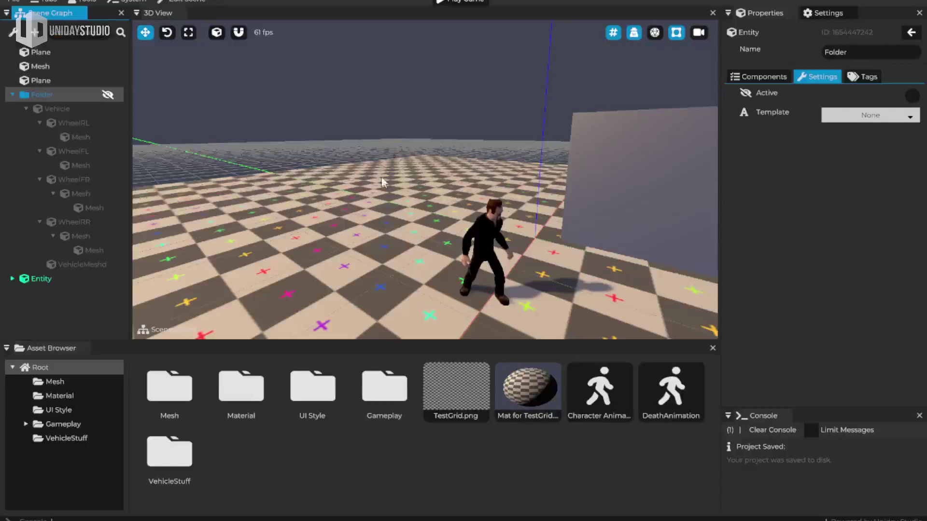
Step: Make the Vehicle folder visible so the car appears beside the player character
click(107, 94)
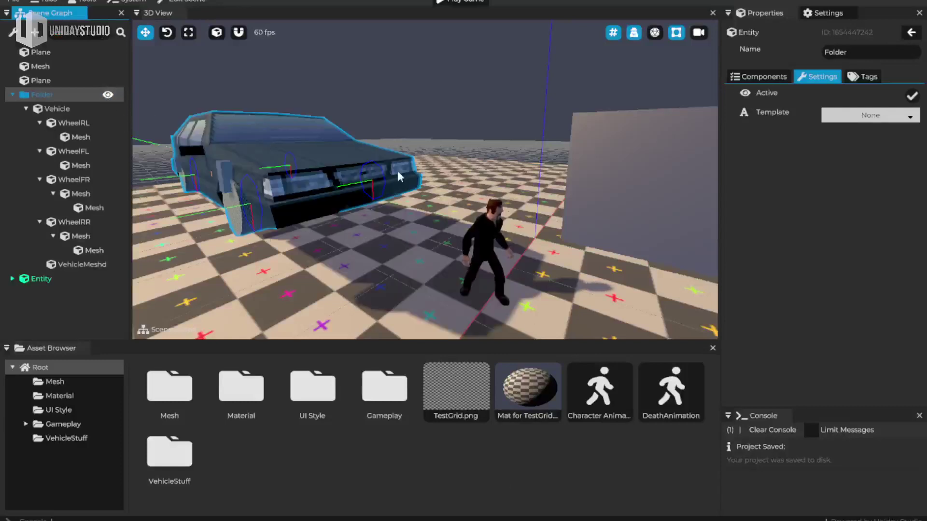
right_drag(399, 172, 425, 172)
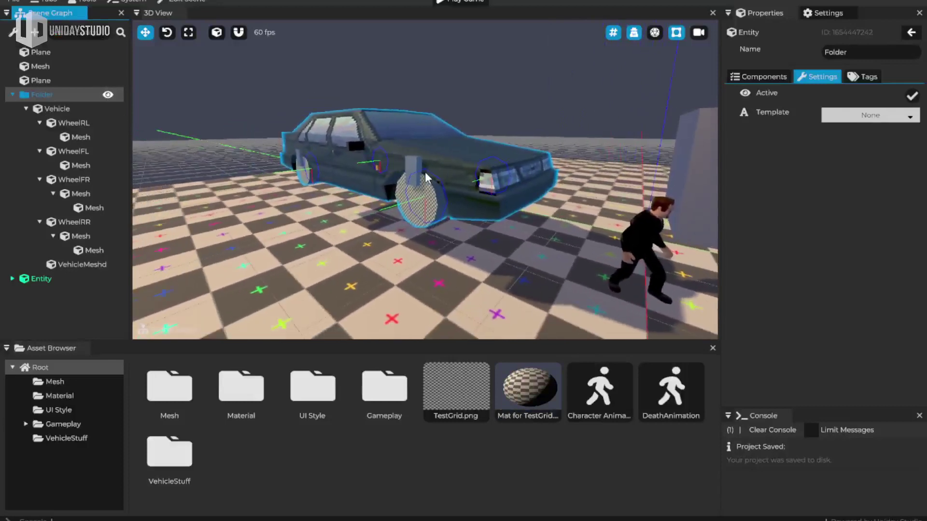